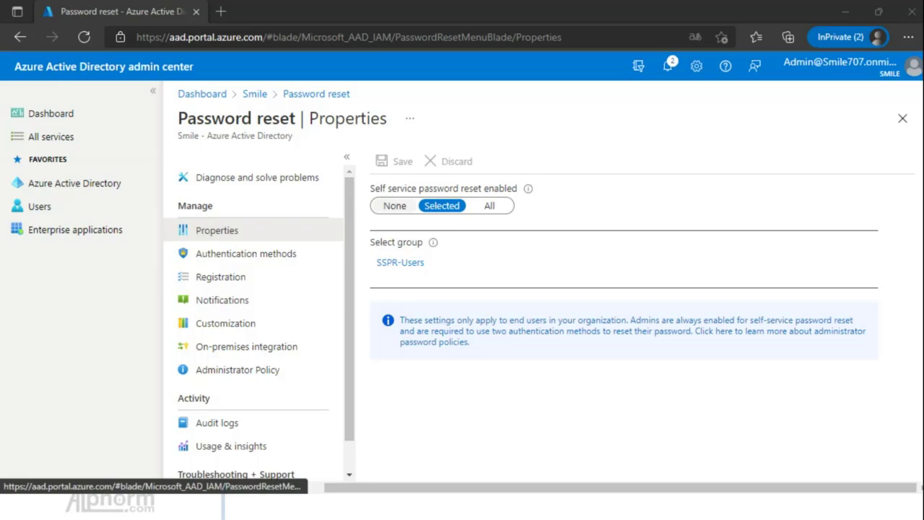
Open the password reset Authentication methods settings and look over the available reset methods.
left_click(245, 254)
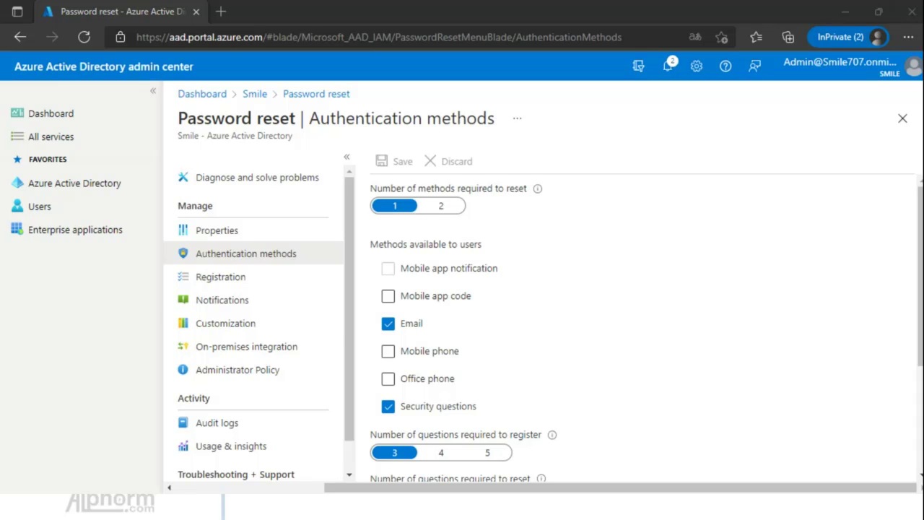
scroll(643, 325, "down", 1)
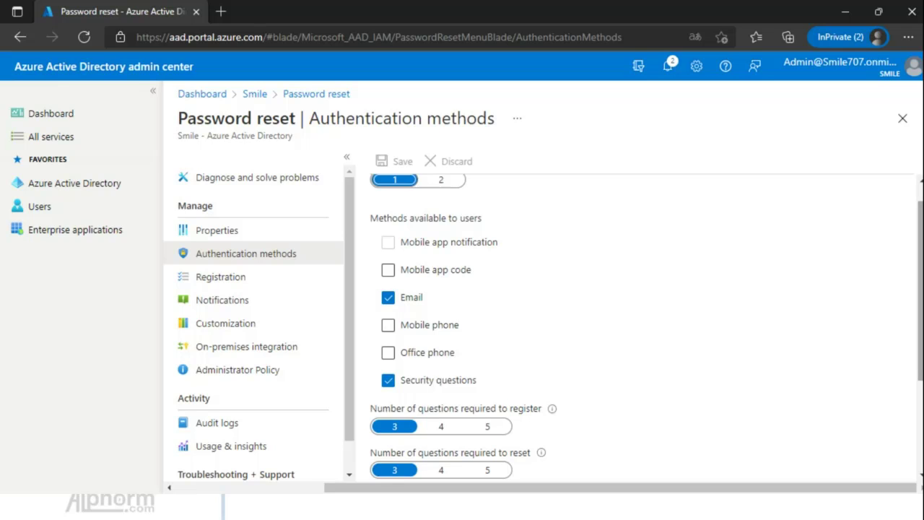
scroll(389, 289, "up", 1)
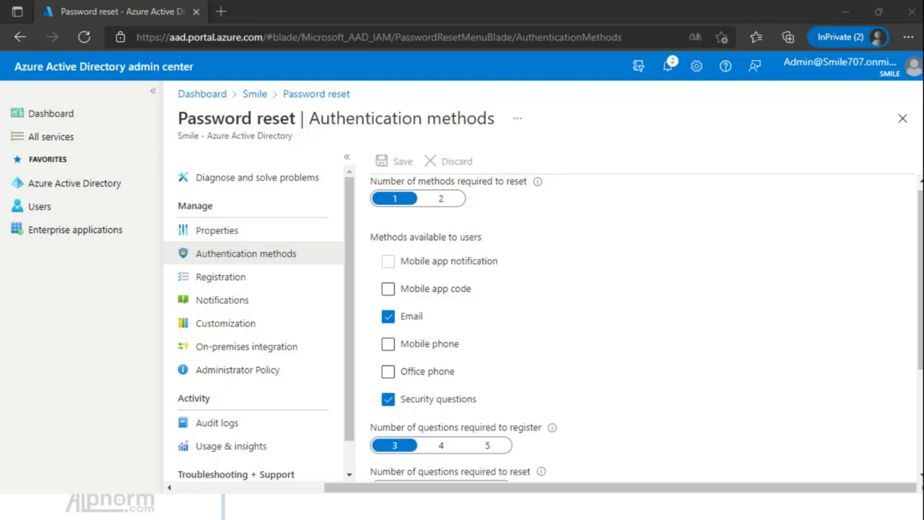
left_click_drag(920, 279, 920, 274)
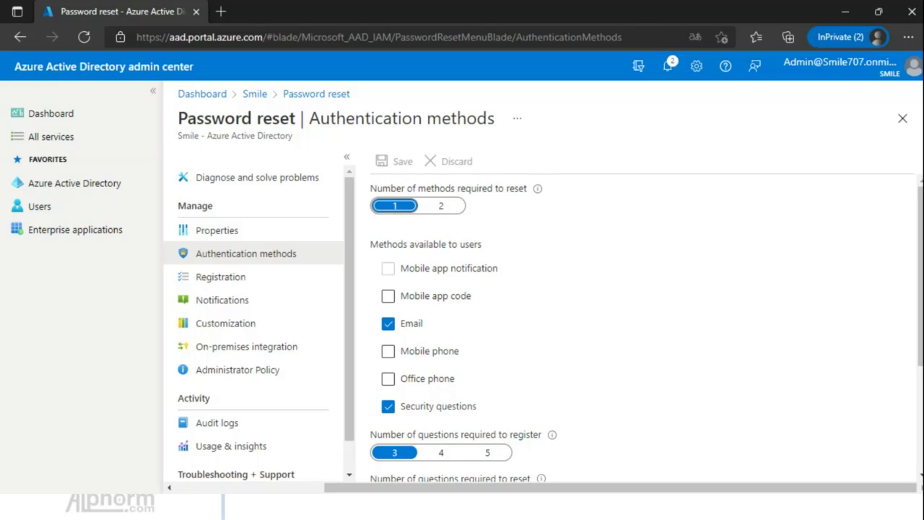
Uncheck Email so Security questions is the only method available to users, 3 required to reset.
left_click(387, 324)
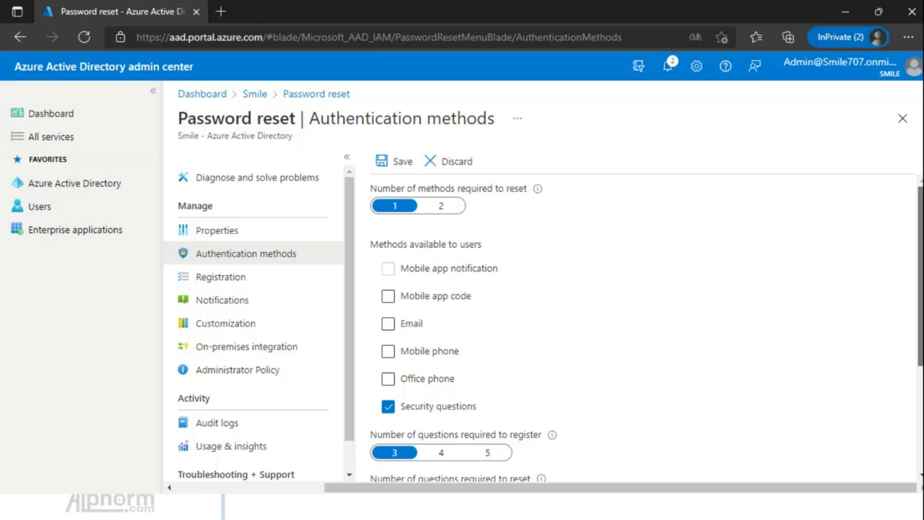
scroll(643, 325, "down", 1)
scroll(642, 325, "up", 1)
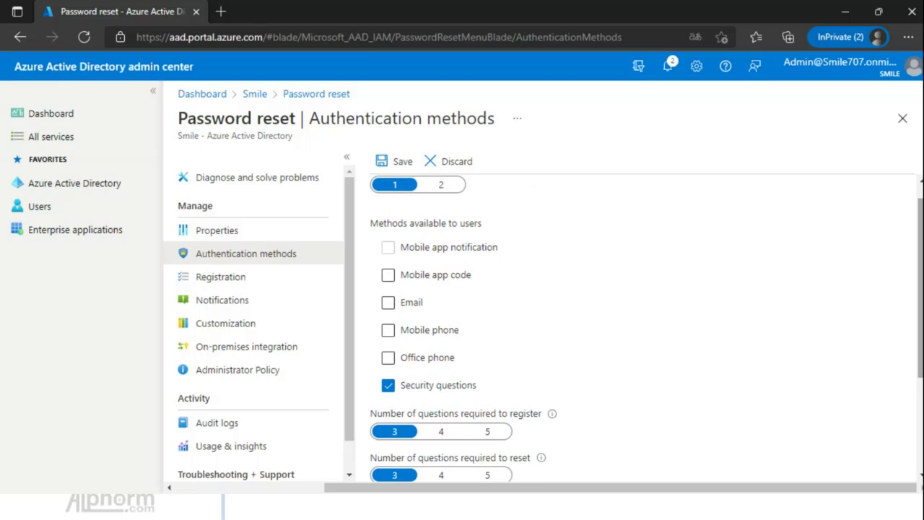
scroll(642, 325, "down", 1)
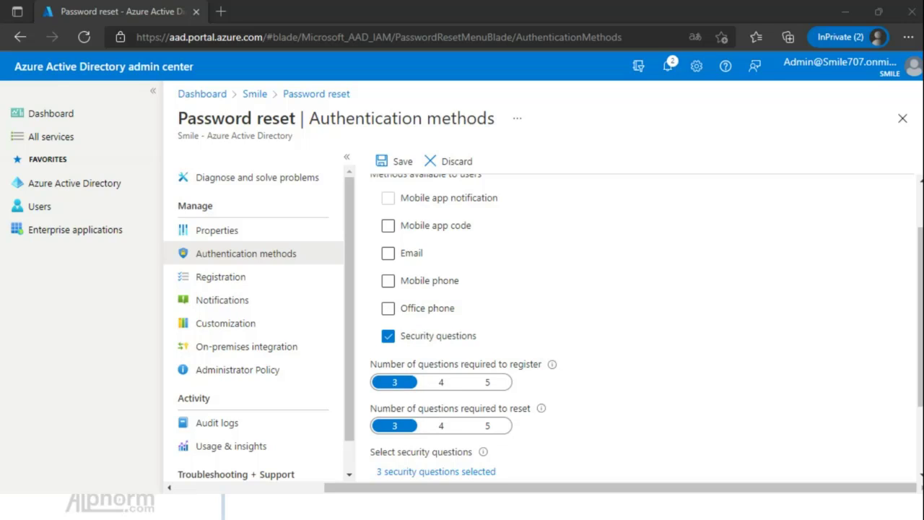
scroll(643, 325, "up", 1)
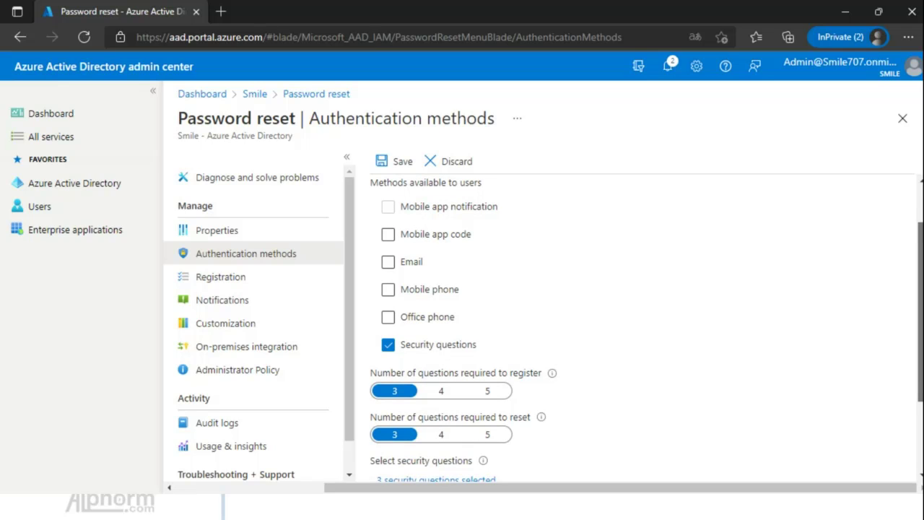
scroll(643, 328, "down", 1)
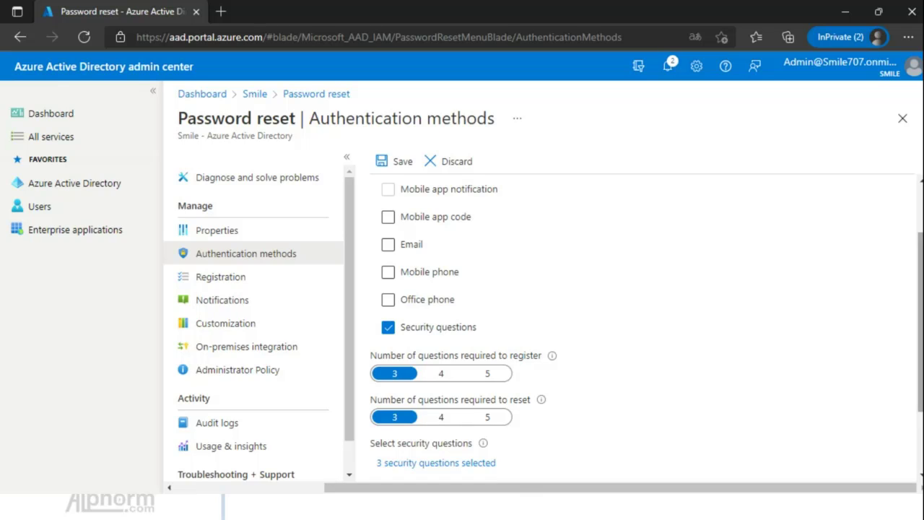
scroll(642, 325, "down", 1)
scroll(642, 325, "down", 2)
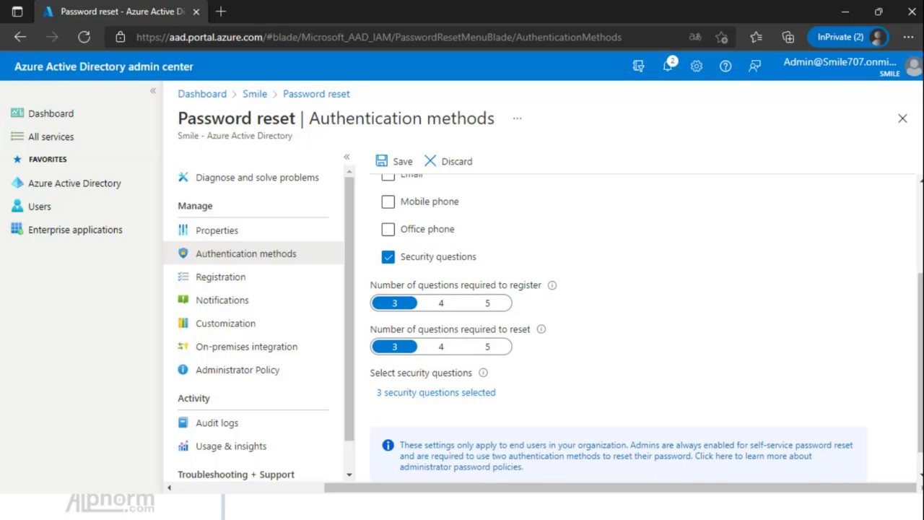
Choose the predefined father's, mother's and oldest sibling's middle-name questions as the three security questions.
left_click(435, 392)
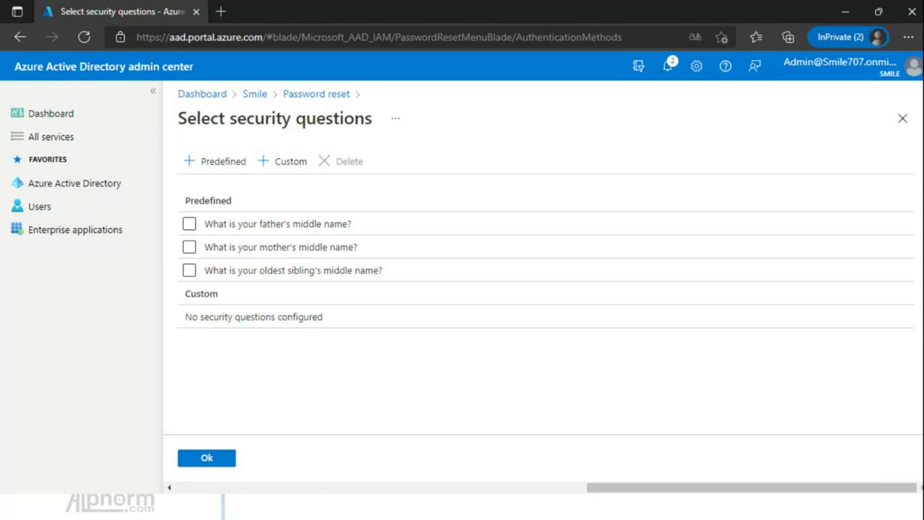
left_click(285, 161)
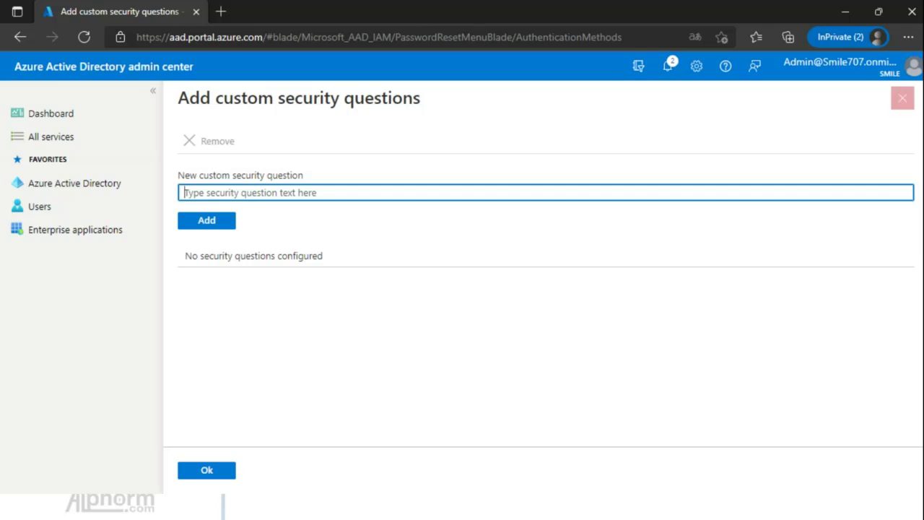
left_click(902, 98)
left_click(217, 161)
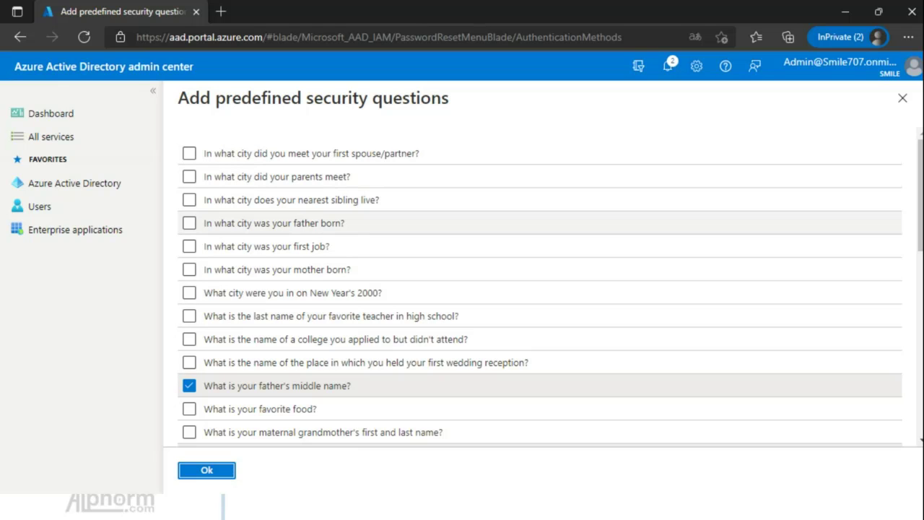
scroll(540, 288, "down", 2)
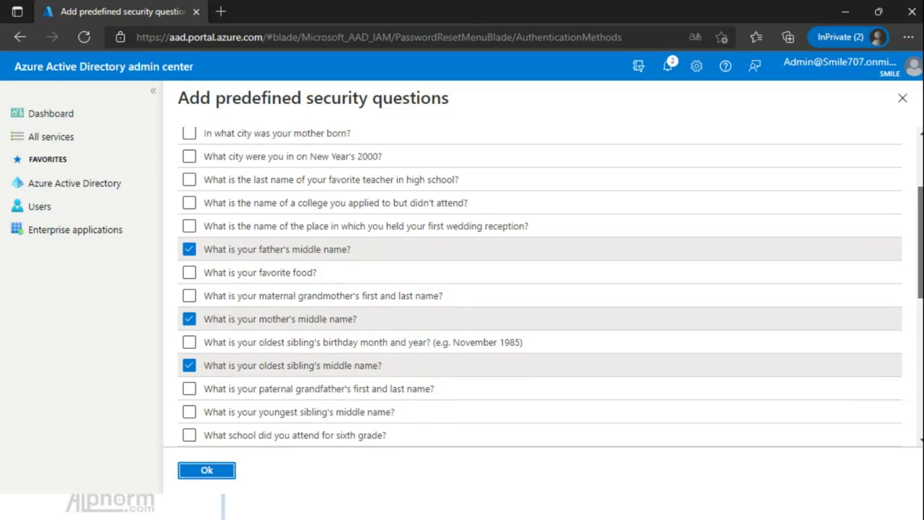
scroll(540, 289, "down", 6)
scroll(540, 289, "up", 7)
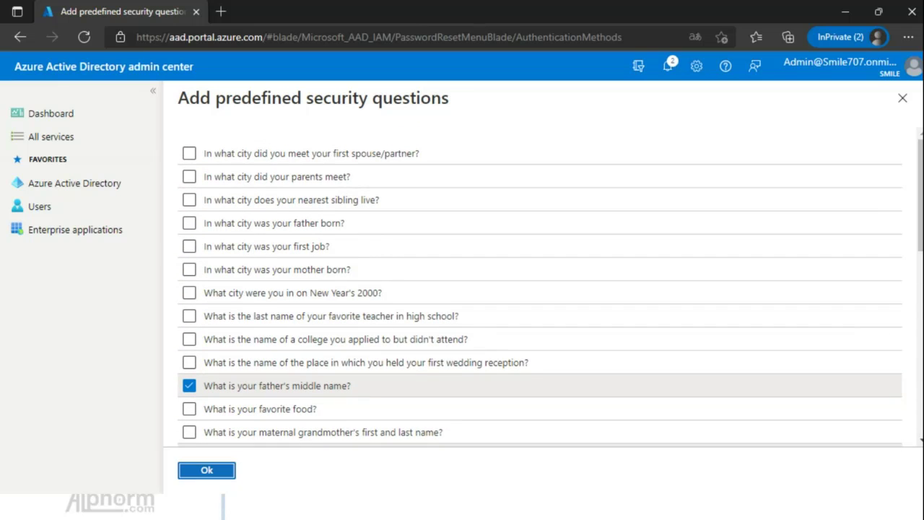
left_click(207, 471)
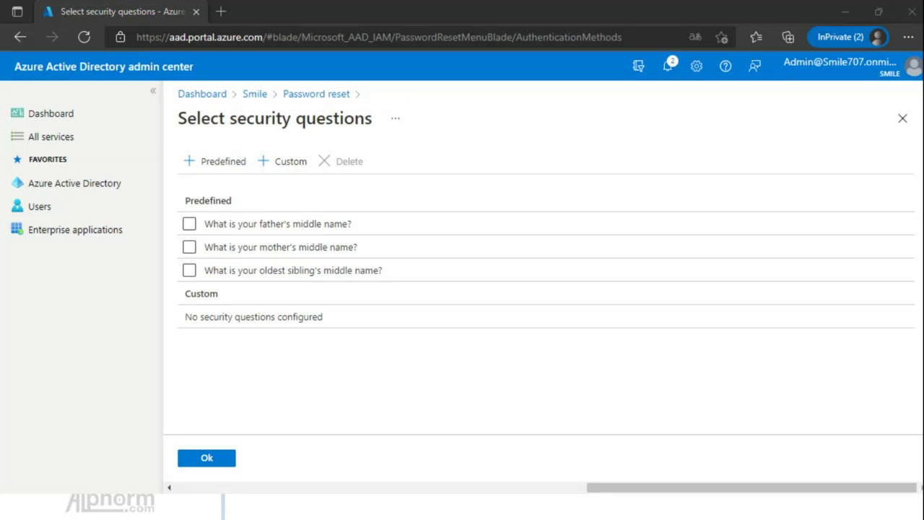
left_click(206, 458)
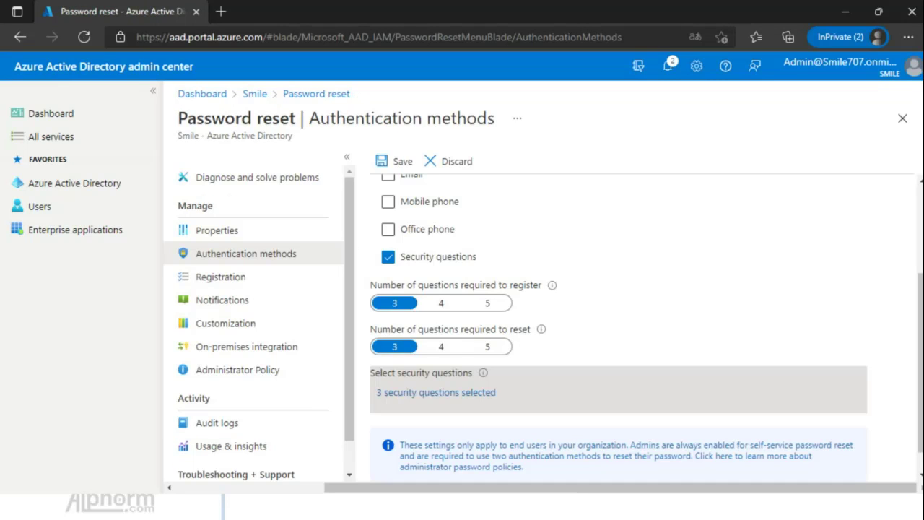
Save the Security-questions-only authentication methods policy and open the Registration settings.
scroll(642, 324, "up", 3)
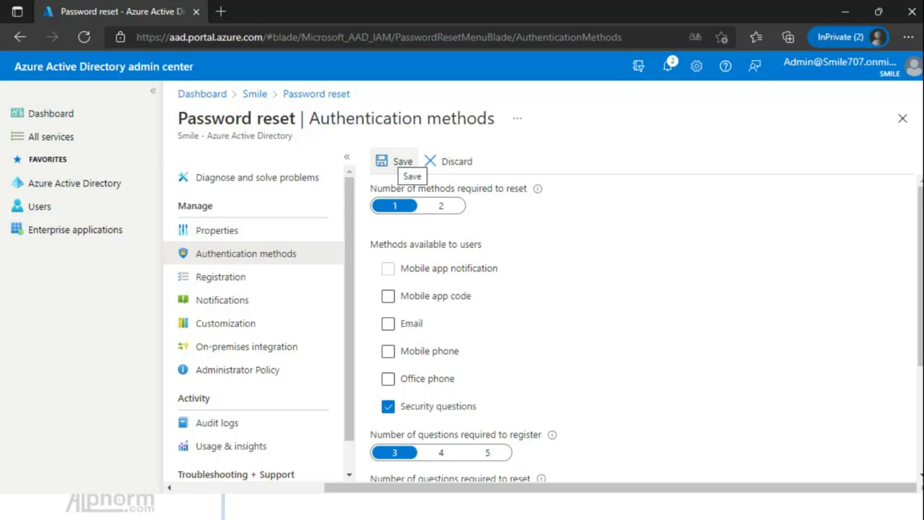
left_click(397, 161)
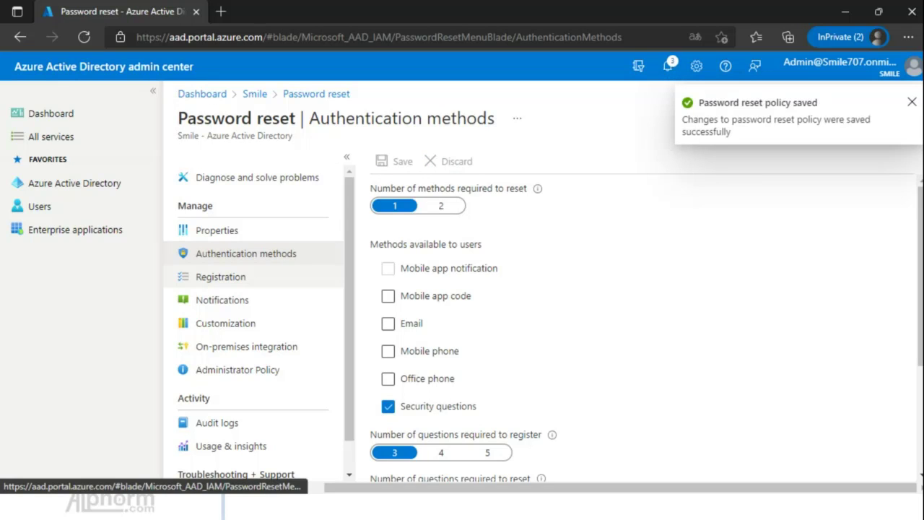
left_click(220, 276)
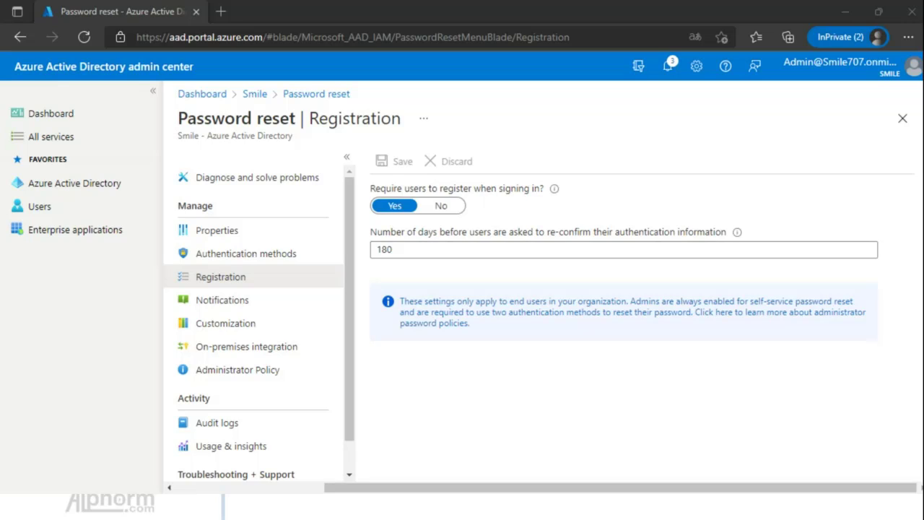
Open the password reset Notifications settings.
mouse_move(736, 232)
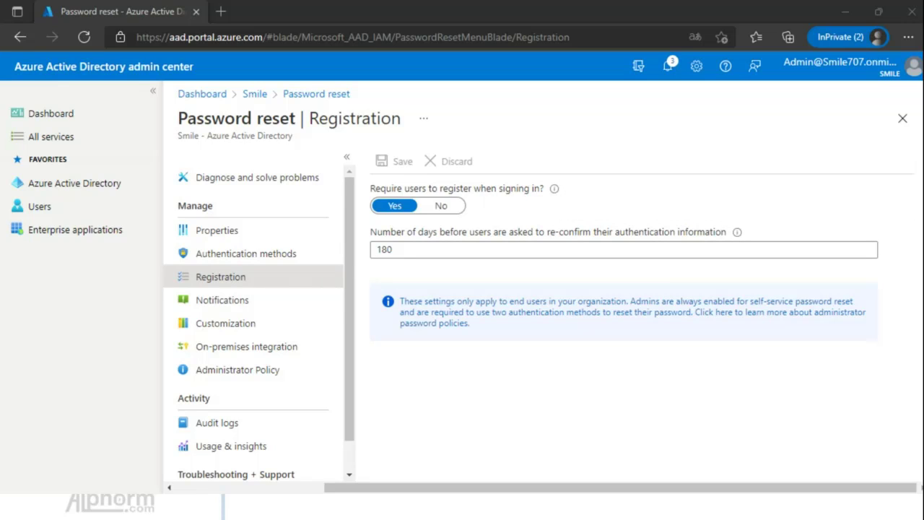
left_click(222, 300)
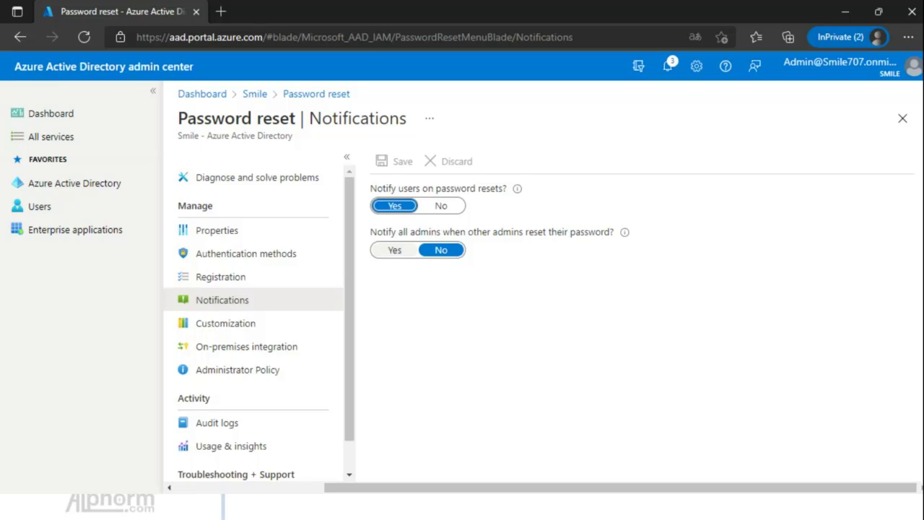
Set 'Notify all admins when other admins reset their password?' to Yes and save the policy.
left_click(395, 250)
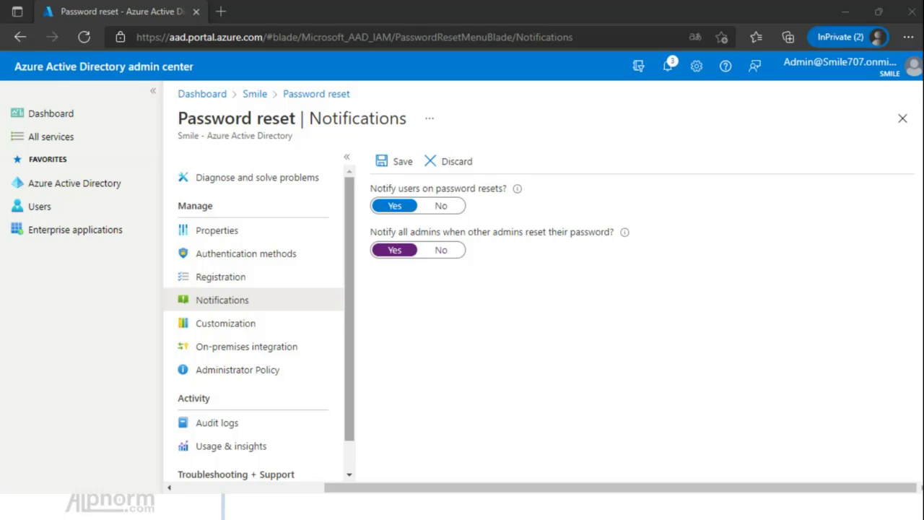
left_click_drag(350, 289, 350, 292)
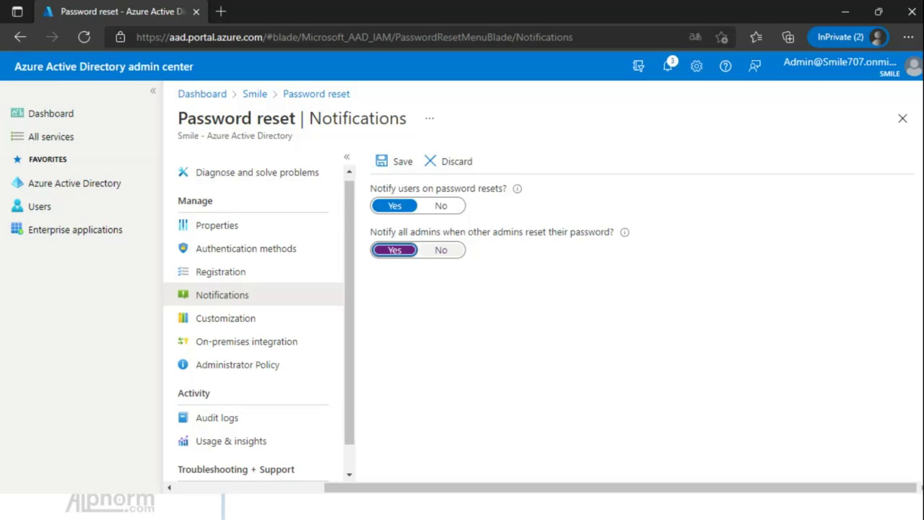
left_click(442, 250)
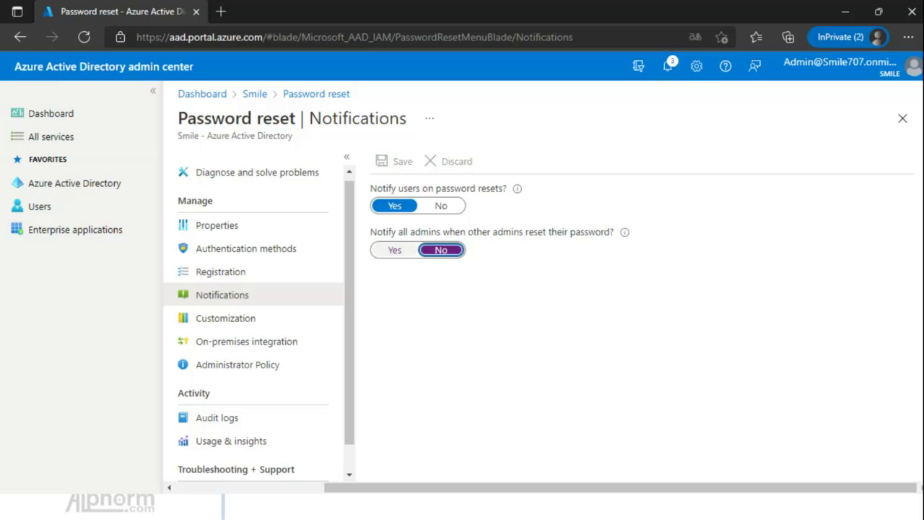
left_click(394, 250)
left_click(393, 161)
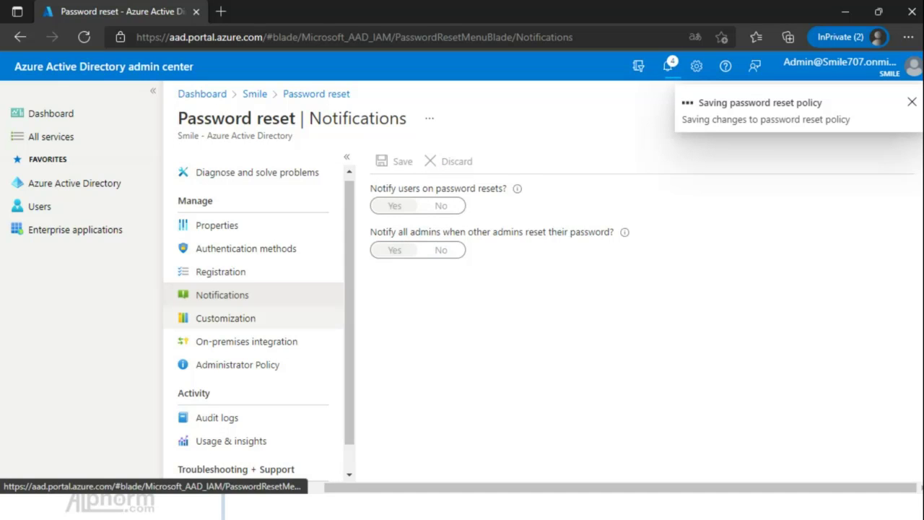
left_click(225, 318)
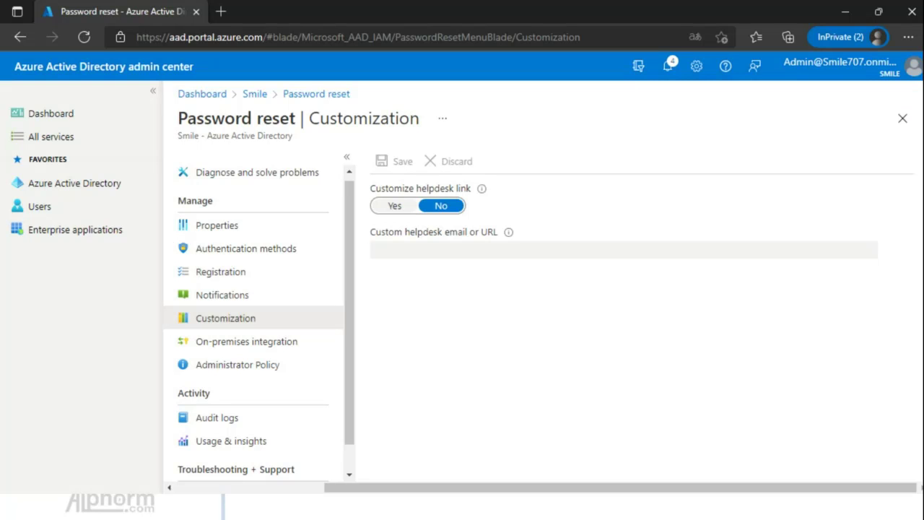
Try switching Customize helpdesk link to Yes, then discard the unsaved change.
mouse_move(482, 188)
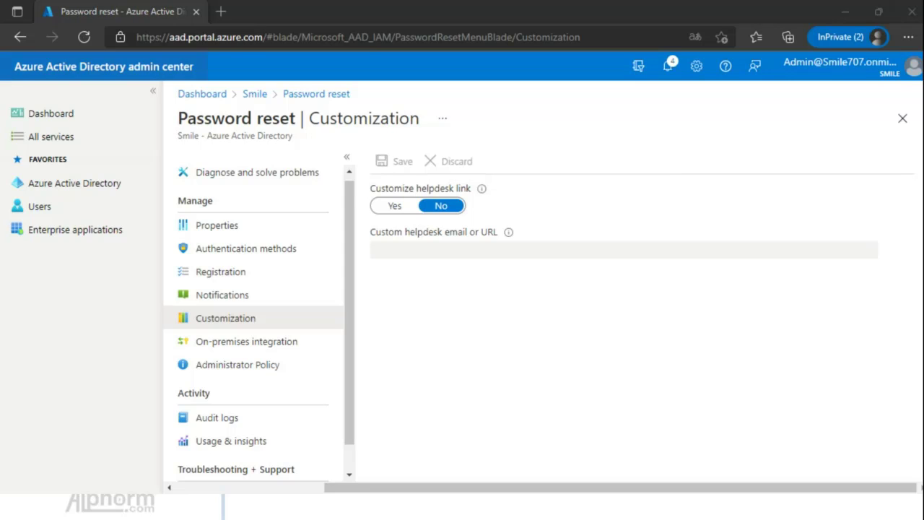
left_click(394, 205)
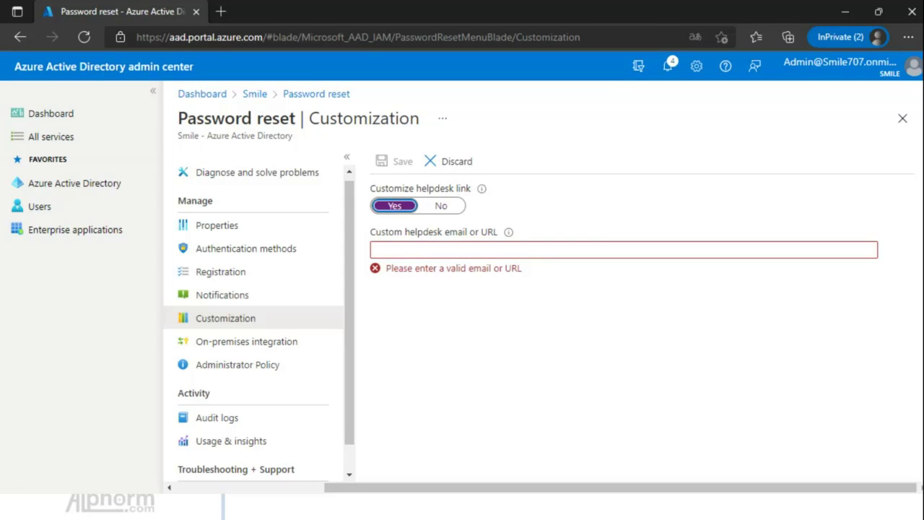
left_click(462, 250)
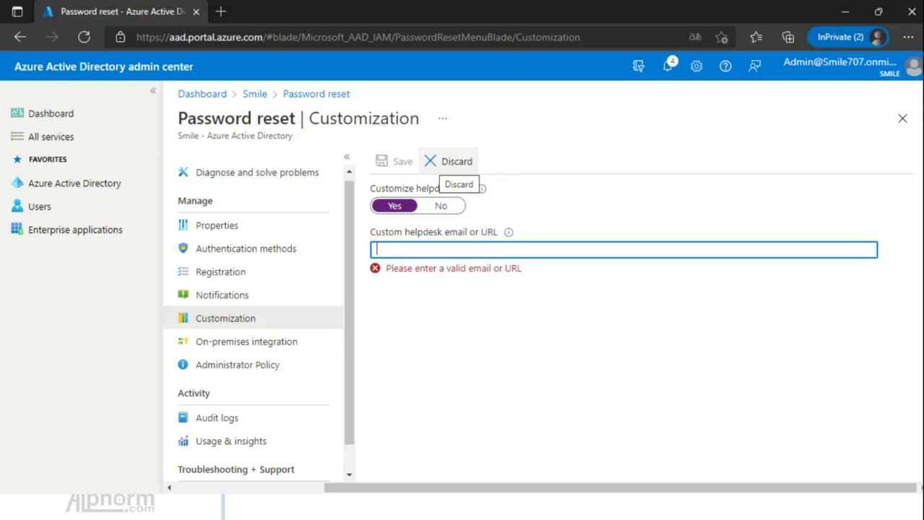
left_click(449, 161)
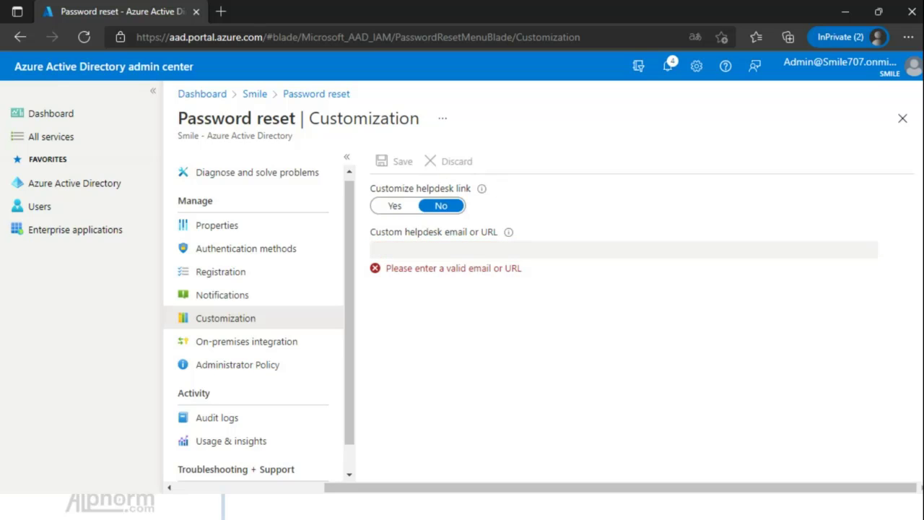
Open On-premises integration and launch the password writeback documentation from the Agents warning.
left_click(245, 340)
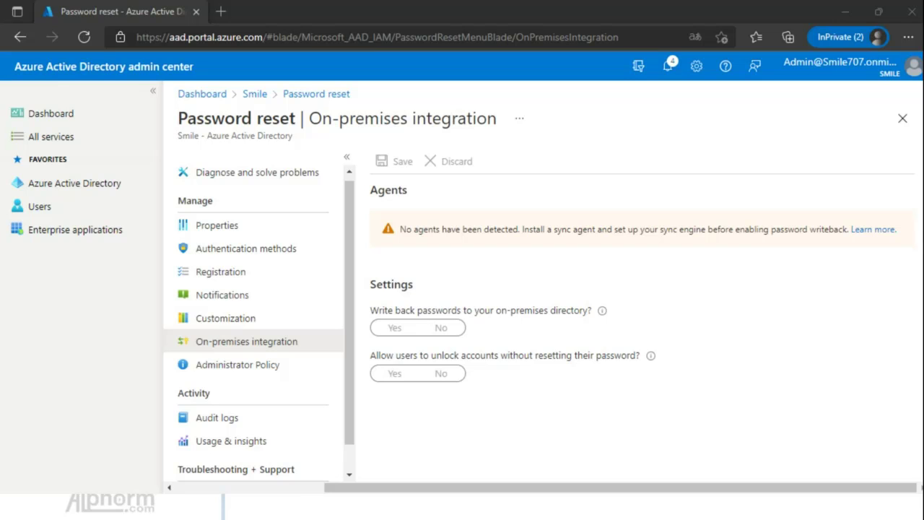
left_click(873, 229)
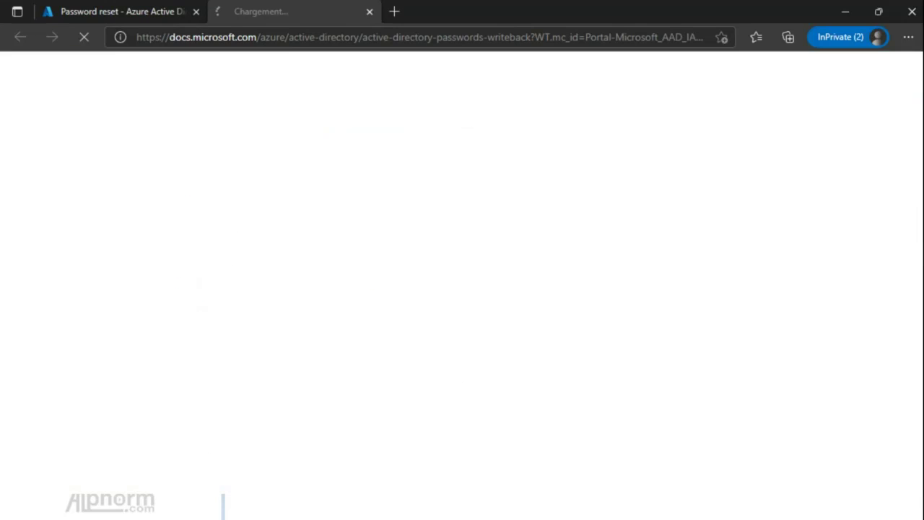
Read the tutorial's 'Configurer les autorisations de compte pour Azure AD Connect' section, then return to Azure.
left_click(119, 11)
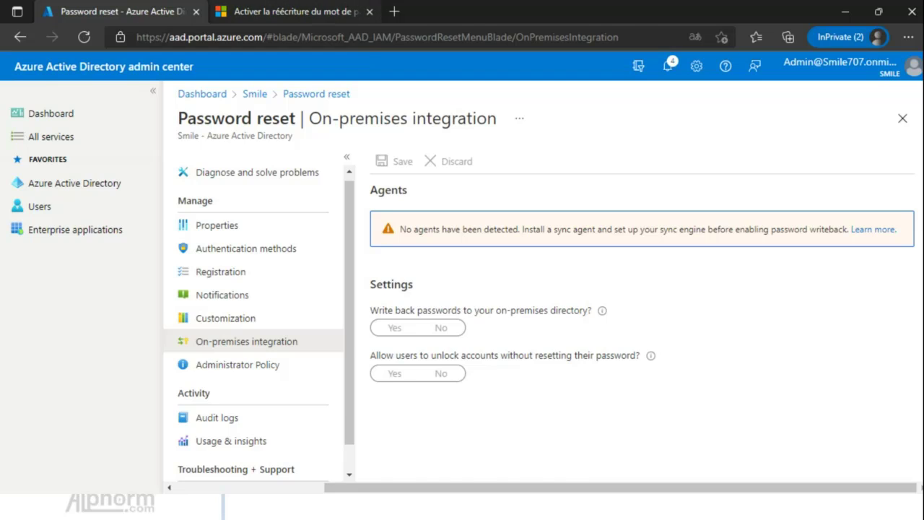
left_click(296, 12)
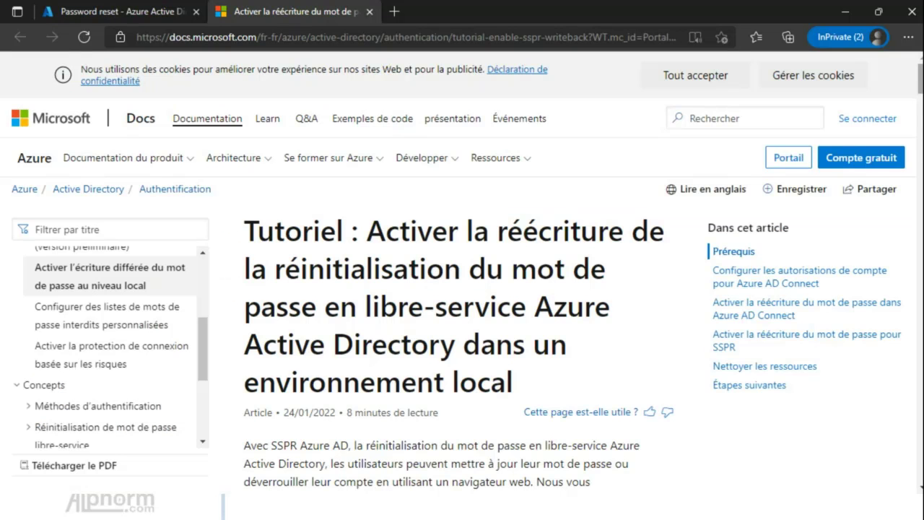
scroll(462, 289, "down", 10)
scroll(462, 289, "down", 15)
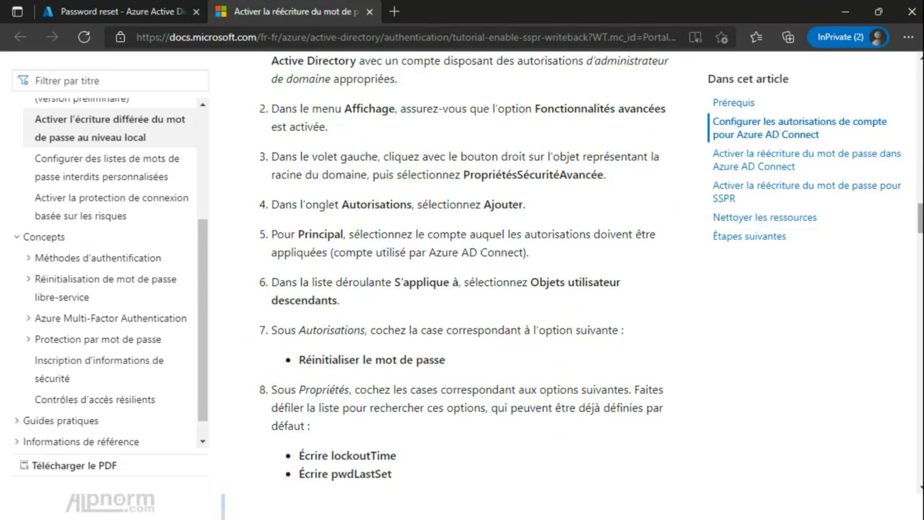
scroll(462, 289, "up", 1)
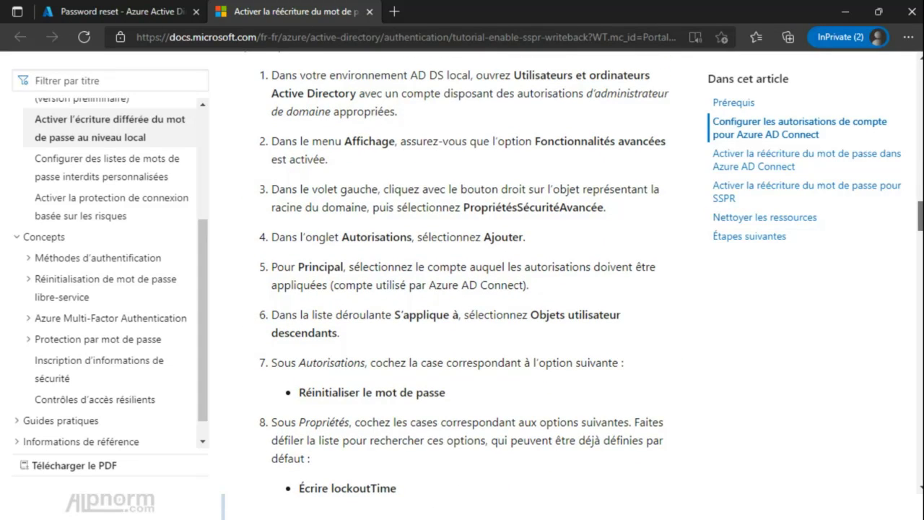
left_click_drag(920, 216, 921, 126)
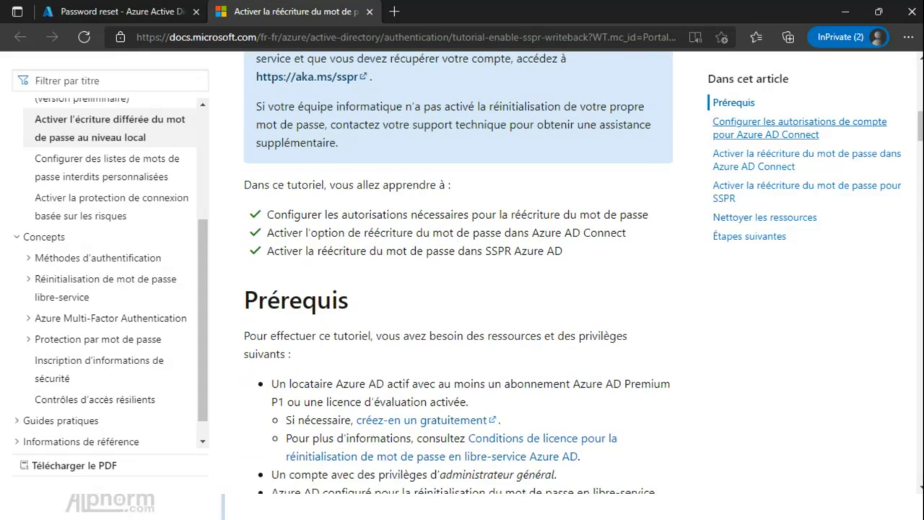
scroll(462, 289, "down", 5)
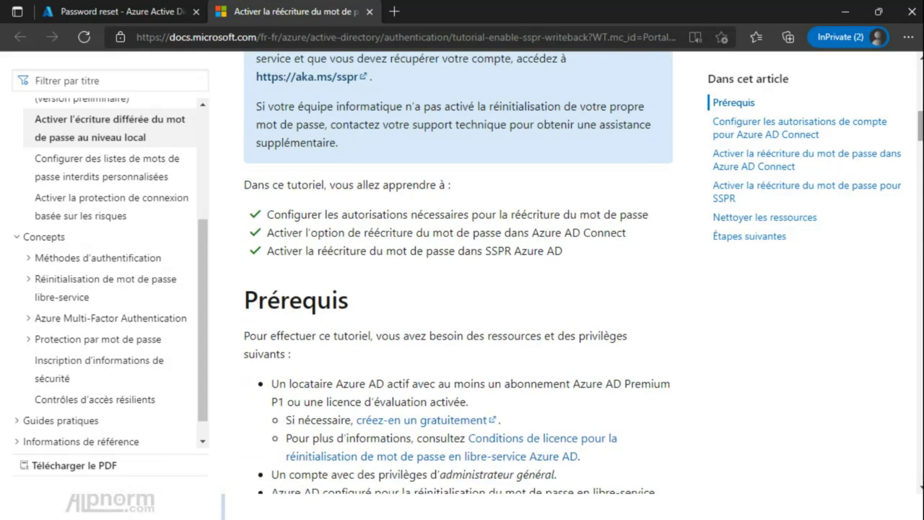
scroll(462, 289, "down", 7)
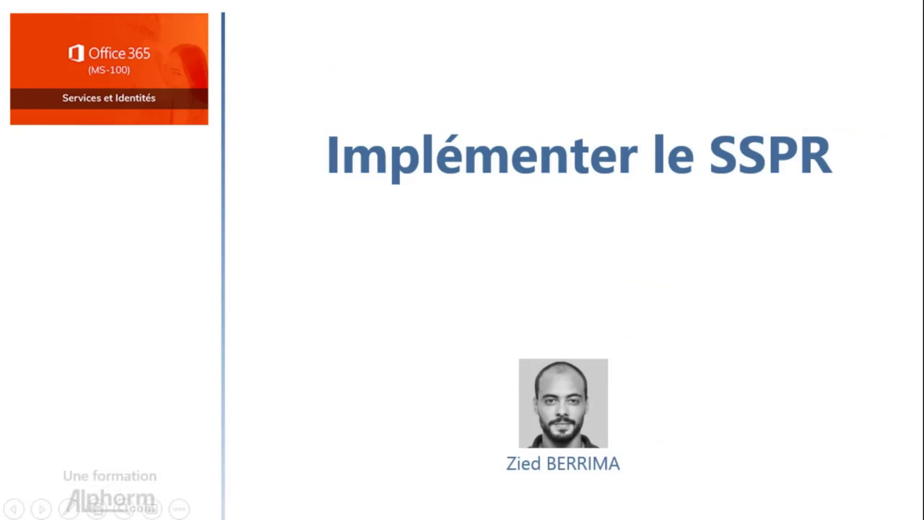
key("Right")
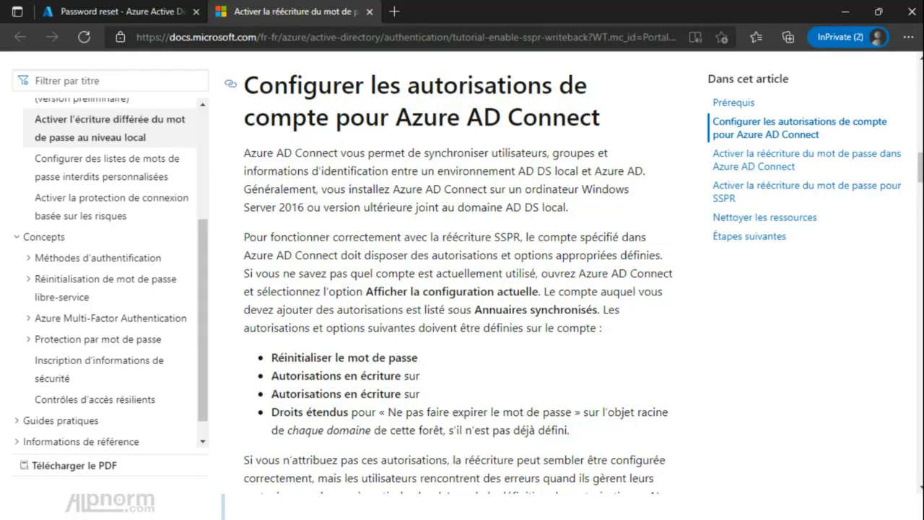
key("ctrl+Tab")
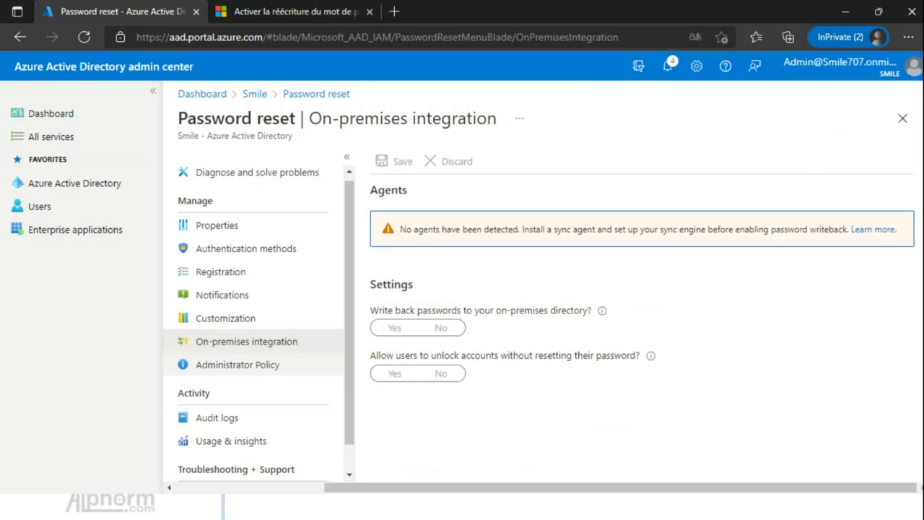
Review the Administrator Policy (enabled, two methods required) and its article, then close the docs tab.
left_click(238, 364)
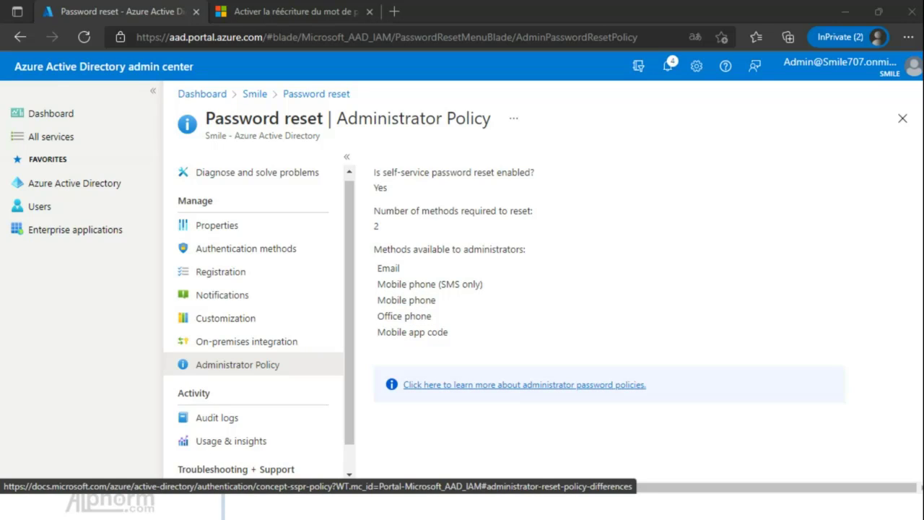
left_click(524, 385)
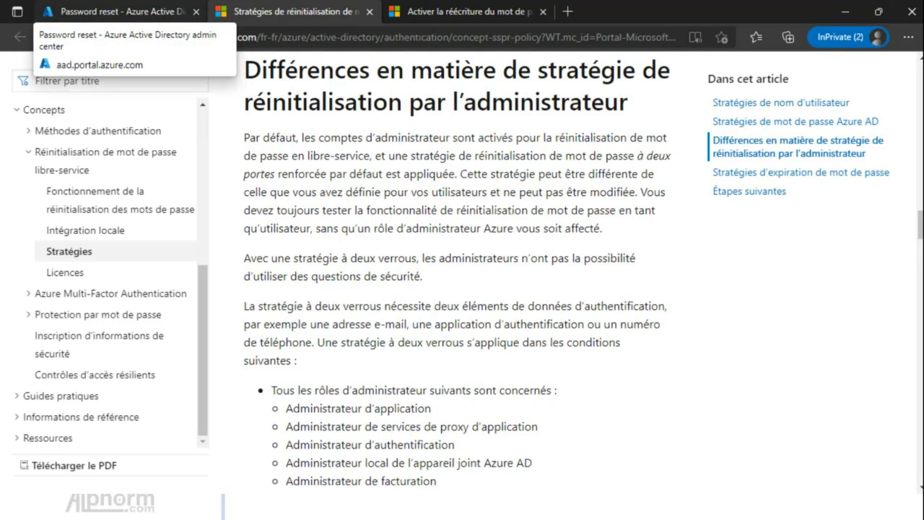
left_click(116, 12)
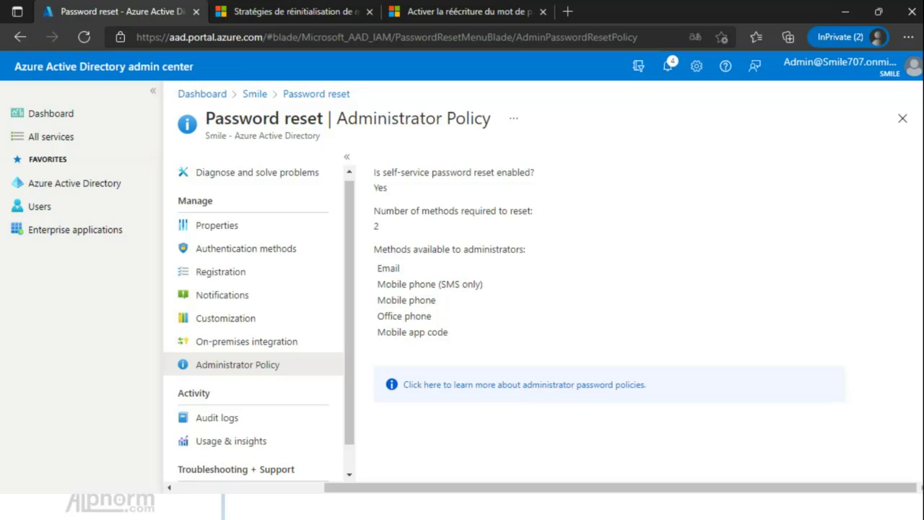
left_click(370, 12)
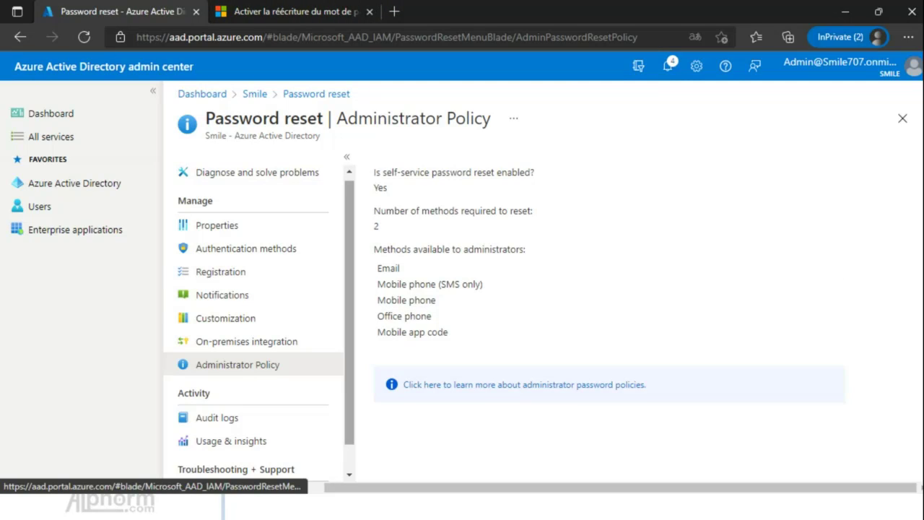
scroll(253, 325, "down", 1)
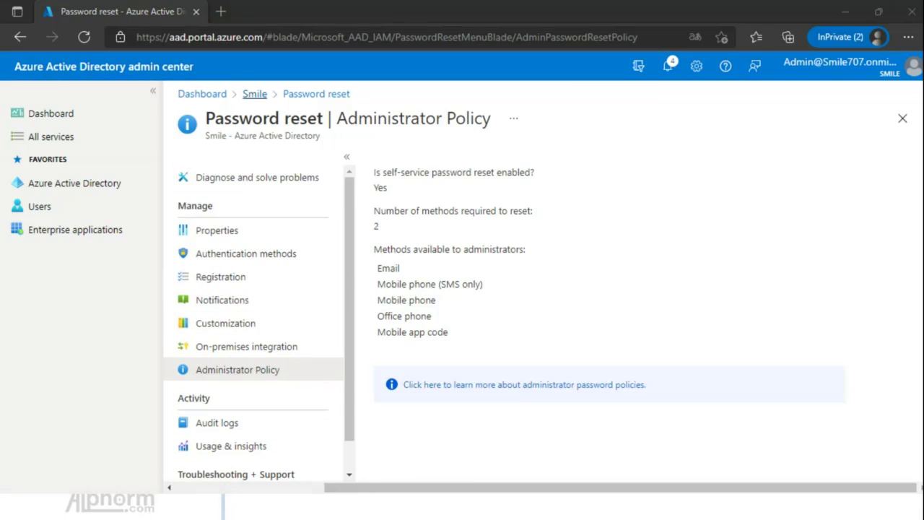
Open the Smile directory in a new browser tab and switch to it.
left_click(255, 94)
right_click(253, 94)
left_click(359, 108)
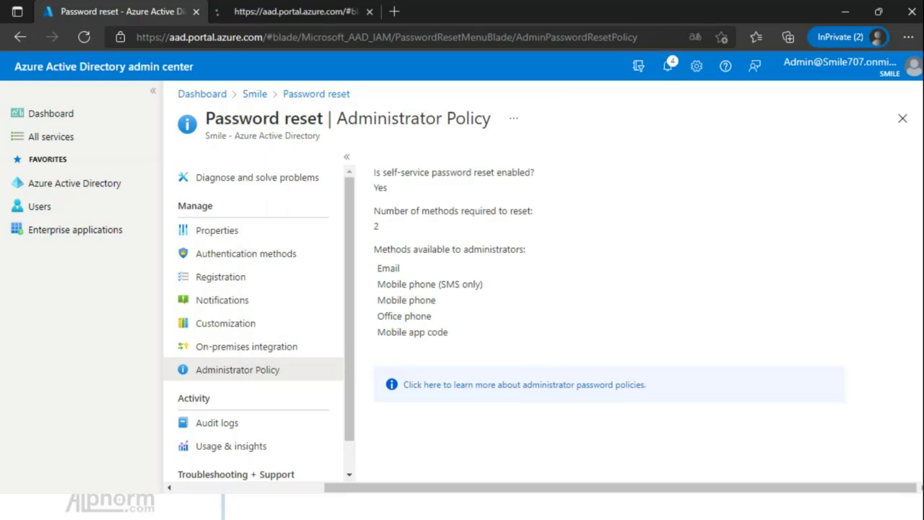
key("ctrl+Tab")
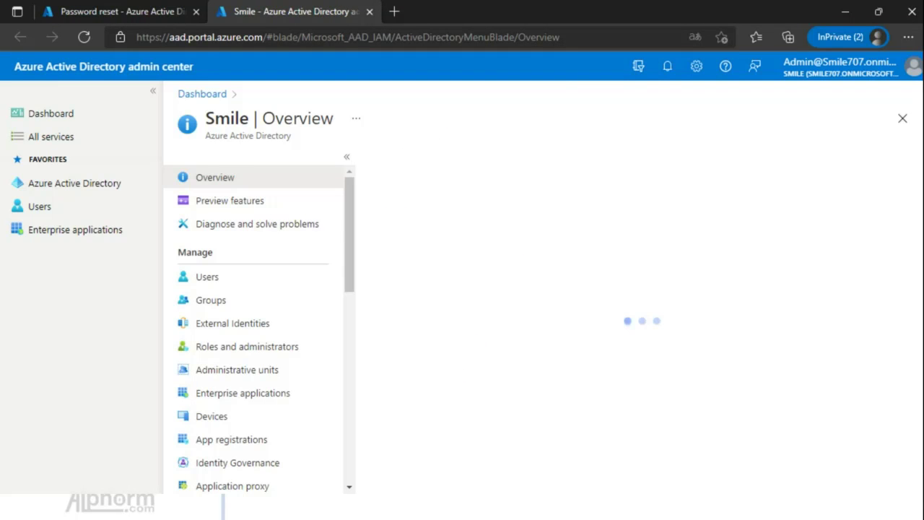
Navigate to Security > Authentication methods > Password protection for the Smile directory.
scroll(260, 329, "down", 5)
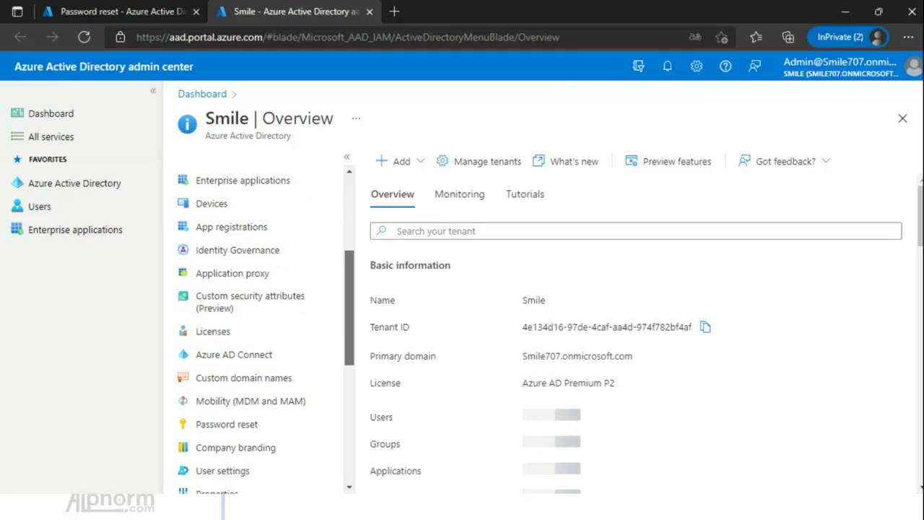
scroll(217, 361, "down", 2)
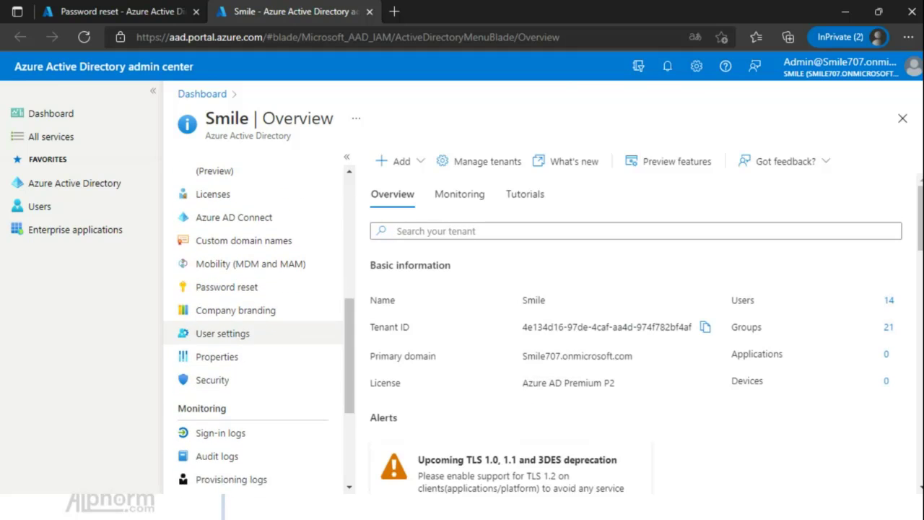
left_click(212, 380)
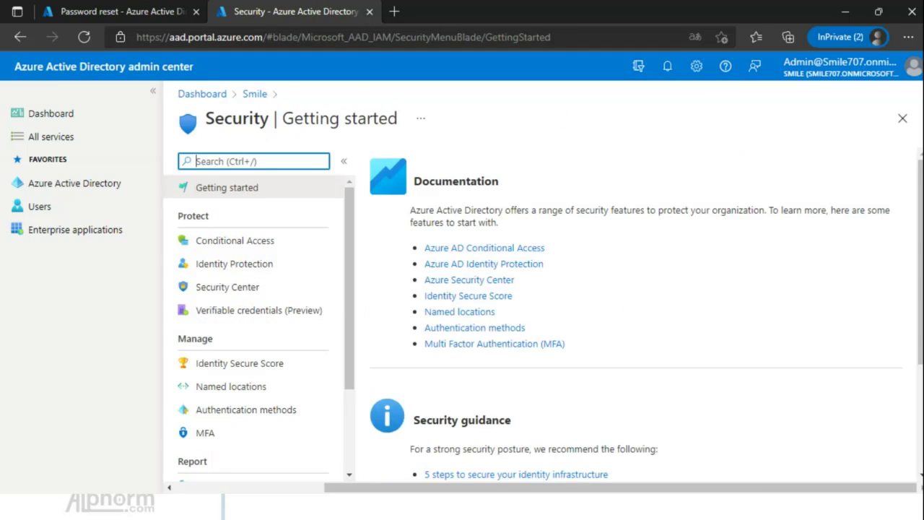
left_click(254, 94)
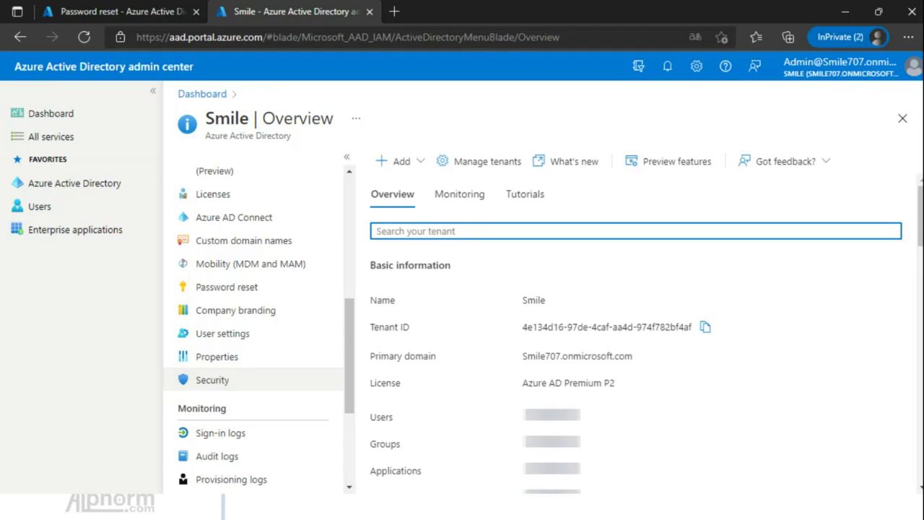
left_click(212, 380)
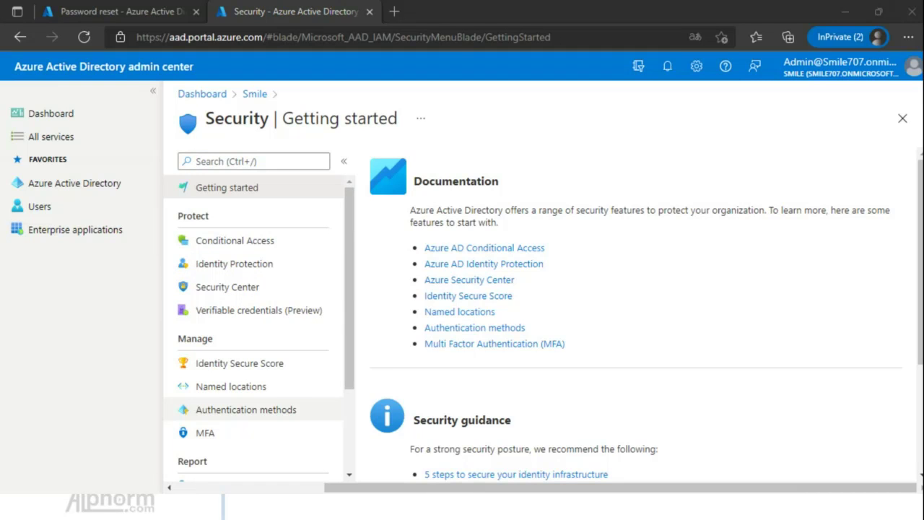
left_click(245, 409)
left_click(238, 234)
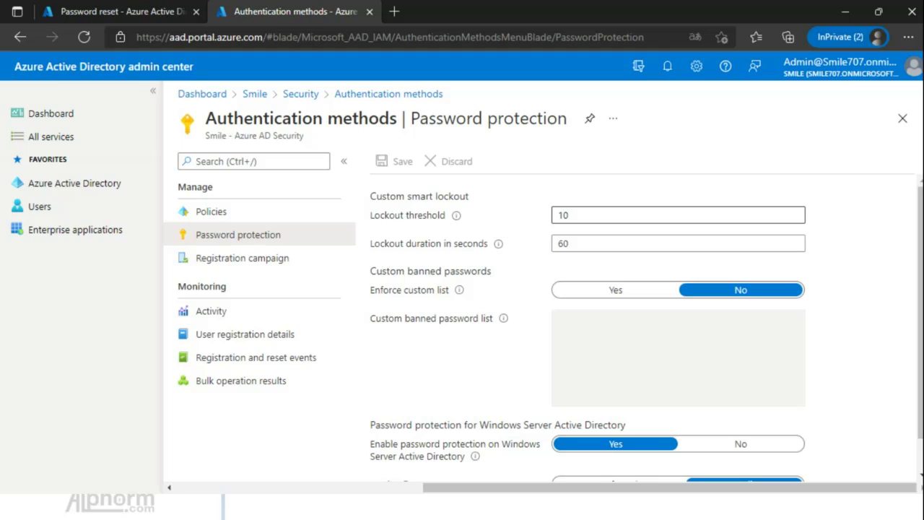
Change the lockout threshold from 10 to 3 and set Enforce custom list to Yes.
double_click(563, 215)
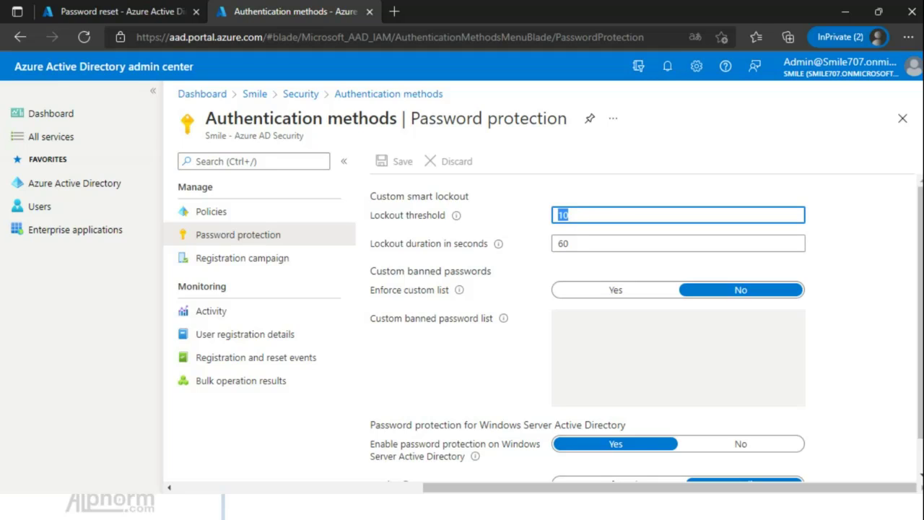
key("BackSpace")
type("3")
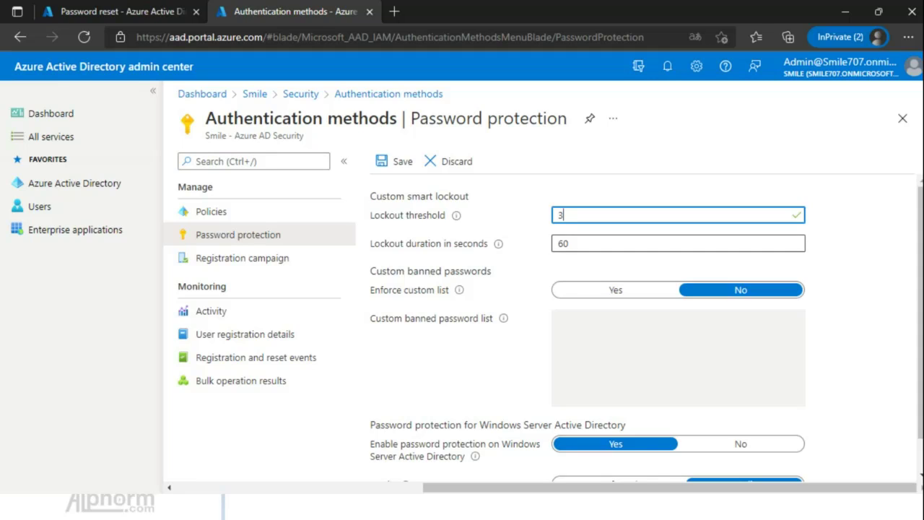
key("Tab")
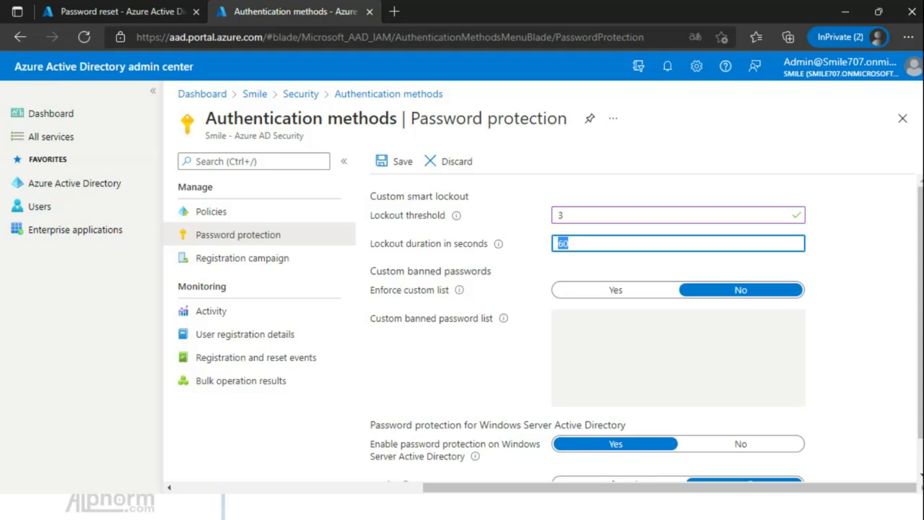
left_click(615, 290)
left_click(650, 339)
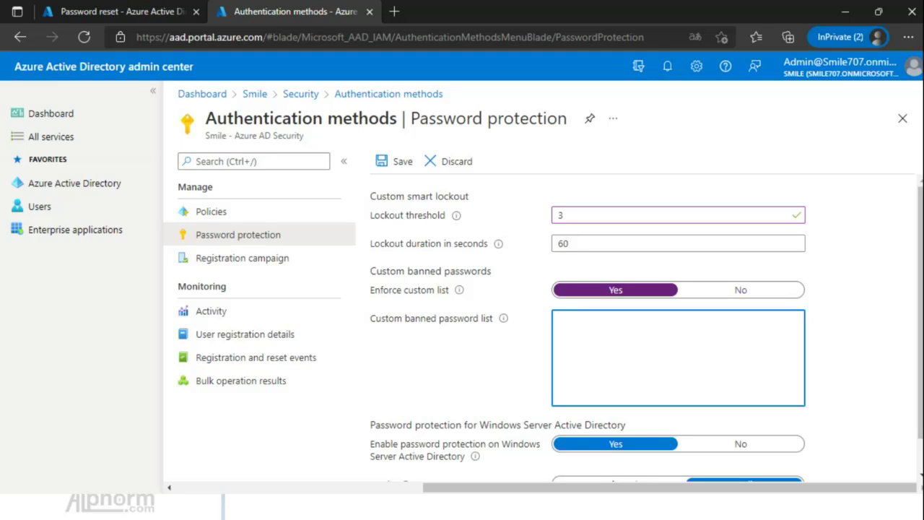
Add azerty and 12345678 to the custom banned password list.
type("Azure")
key("BackSpace")
key("BackSpace")
key("BackSpace")
key("BackSpace")
key("BackSpace")
type("az")
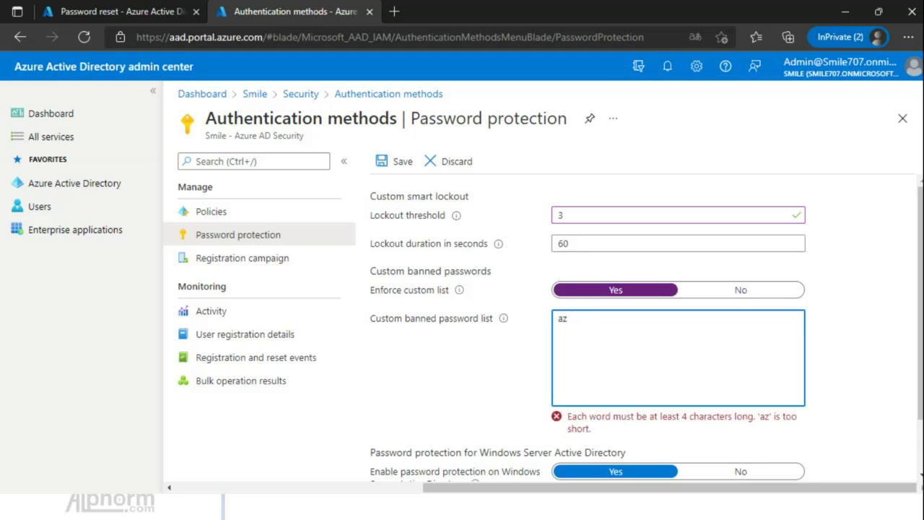
type("erty")
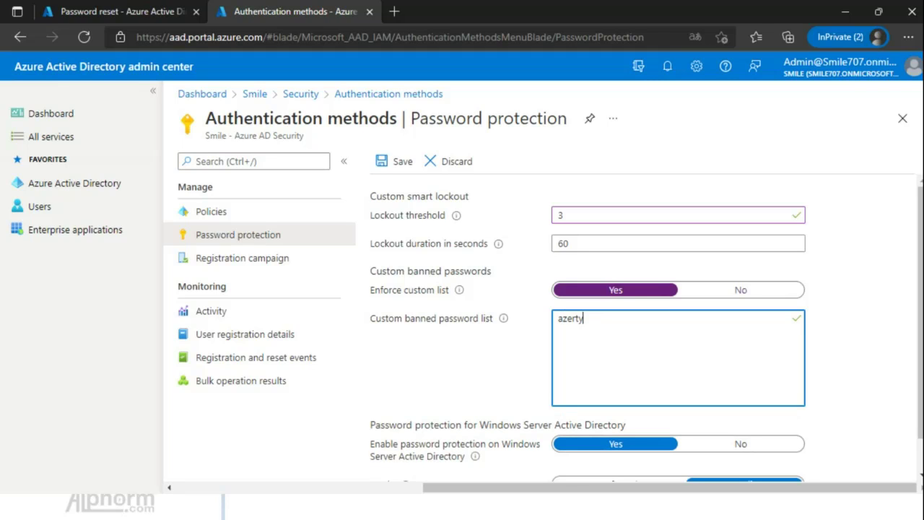
key("Return")
type("123")
type("45689")
key("BackSpace")
key("BackSpace")
type("78")
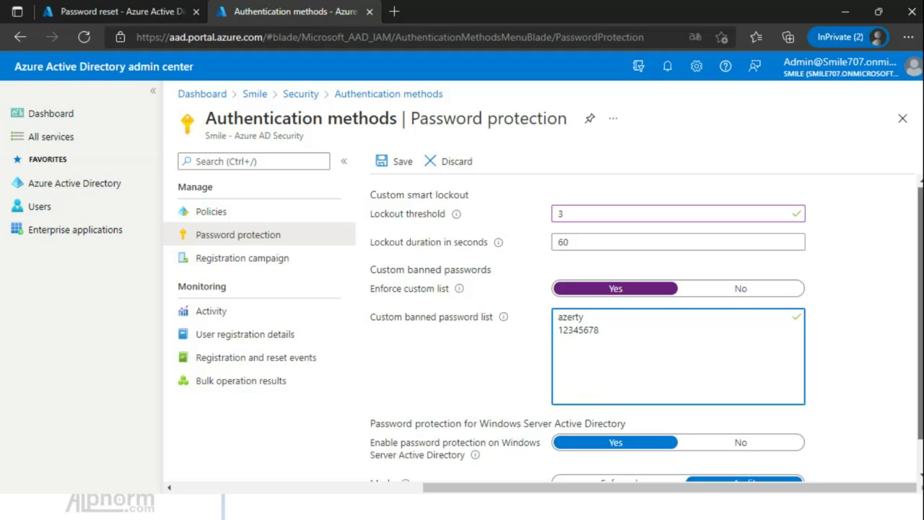
Save the password protection policy with threshold 3 and 60-second lockout.
scroll(647, 330, "down", 1)
scroll(646, 330, "up", 1)
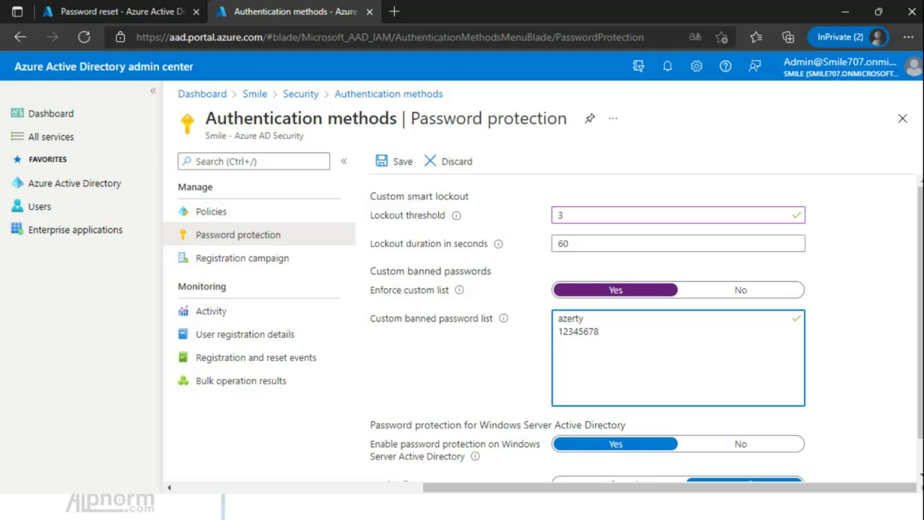
mouse_move(921, 312)
left_mouse_down()
mouse_move(920, 324)
mouse_move(921, 312)
left_mouse_up()
left_click(396, 161)
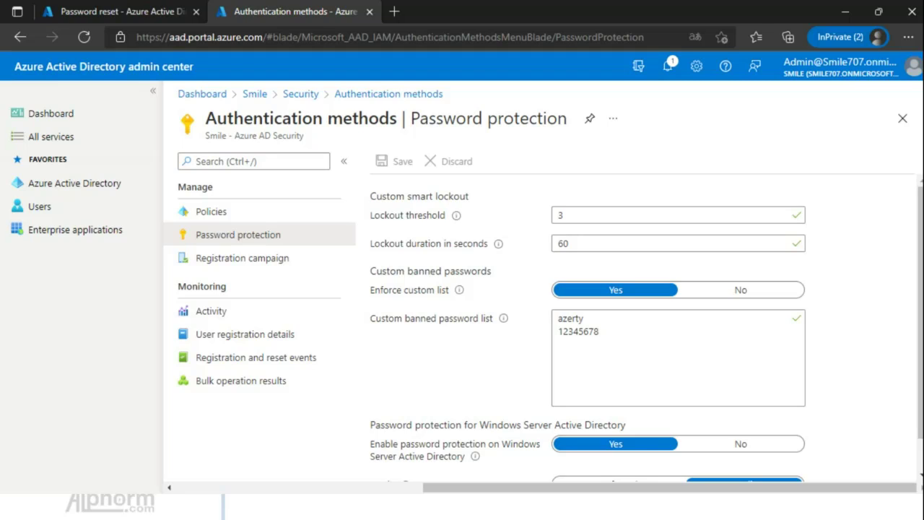
Return to Password reset and review its Properties and Authentication methods settings.
left_click(122, 11)
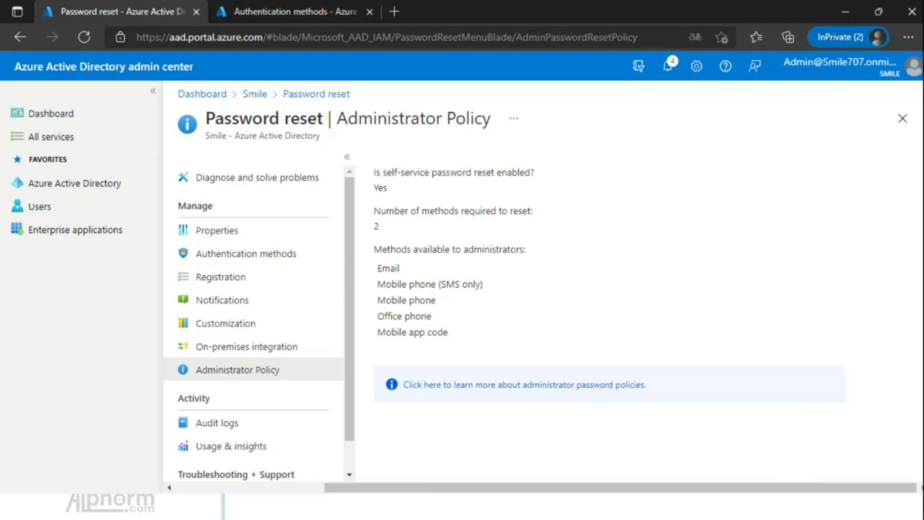
scroll(253, 321, "down", 1)
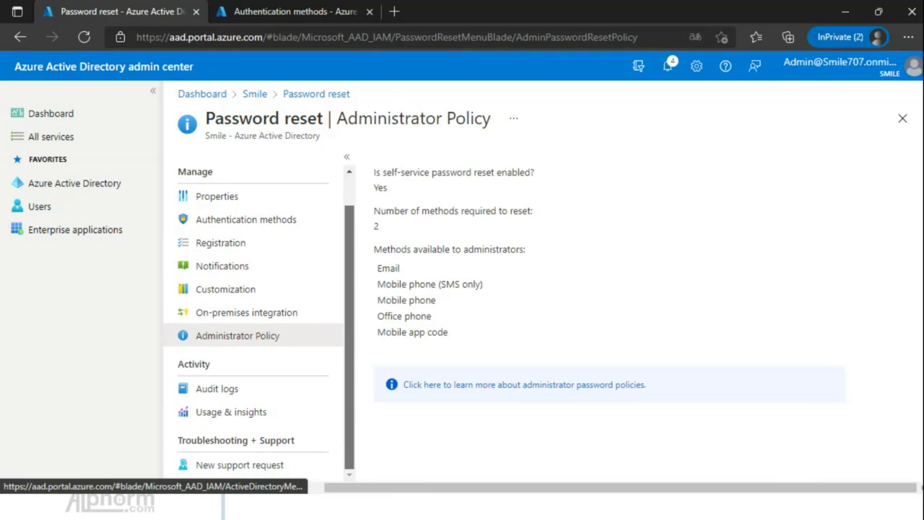
scroll(253, 321, "up", 1)
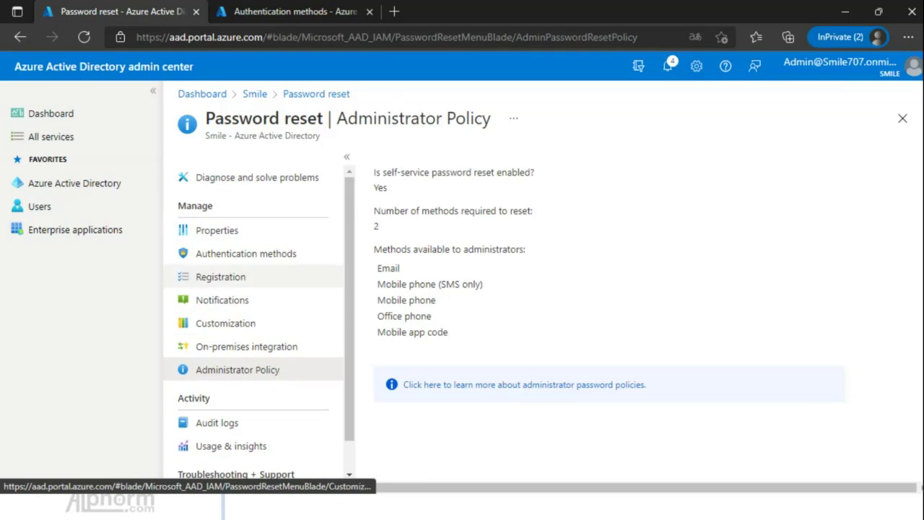
left_click(216, 229)
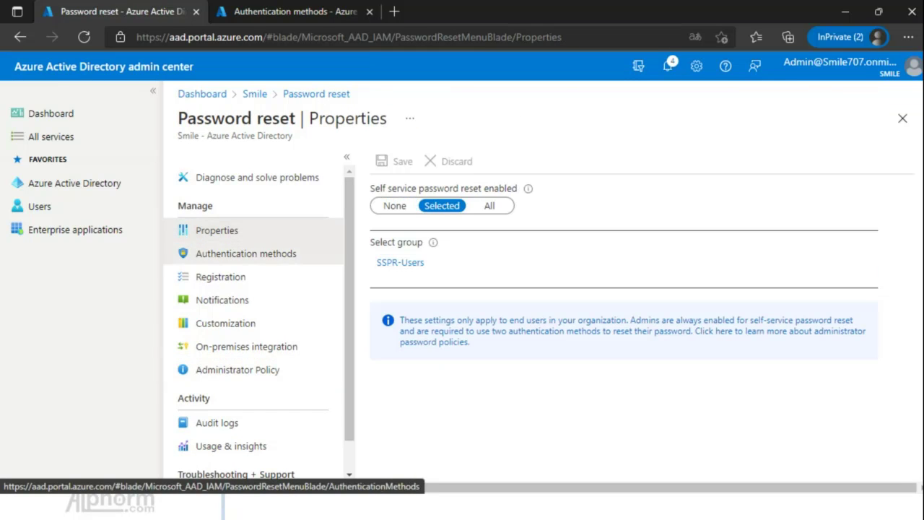
left_click(246, 253)
left_click(216, 229)
left_click(245, 254)
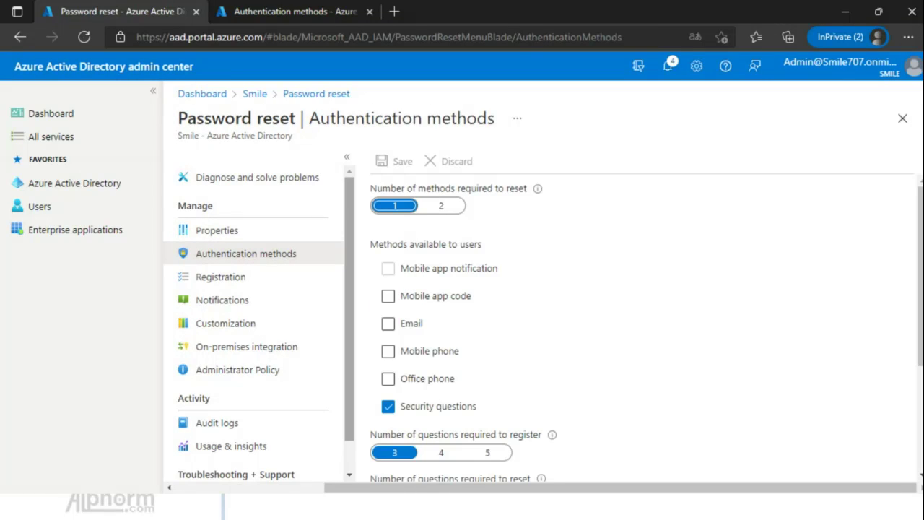
Review the Registration, Notifications, Customization and On-premises integration settings of password reset.
scroll(252, 325, "down", 1)
left_click(220, 259)
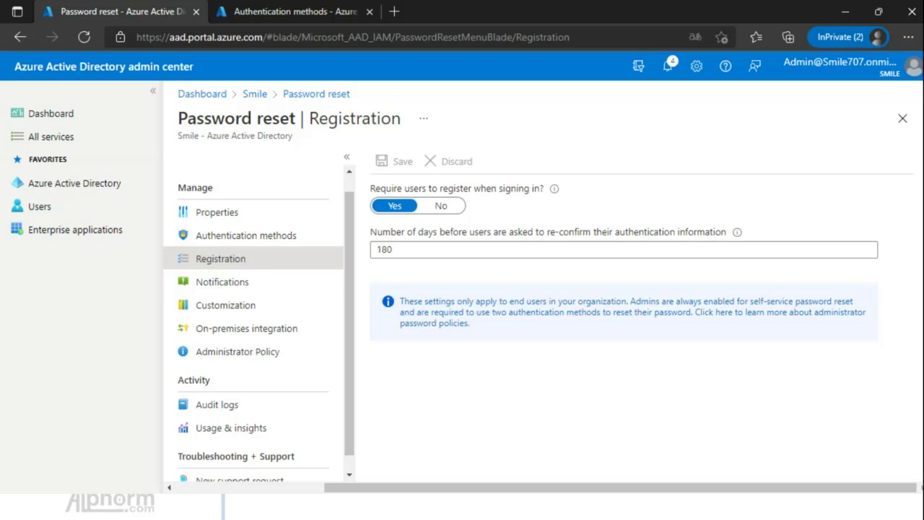
left_click(222, 282)
left_click(225, 305)
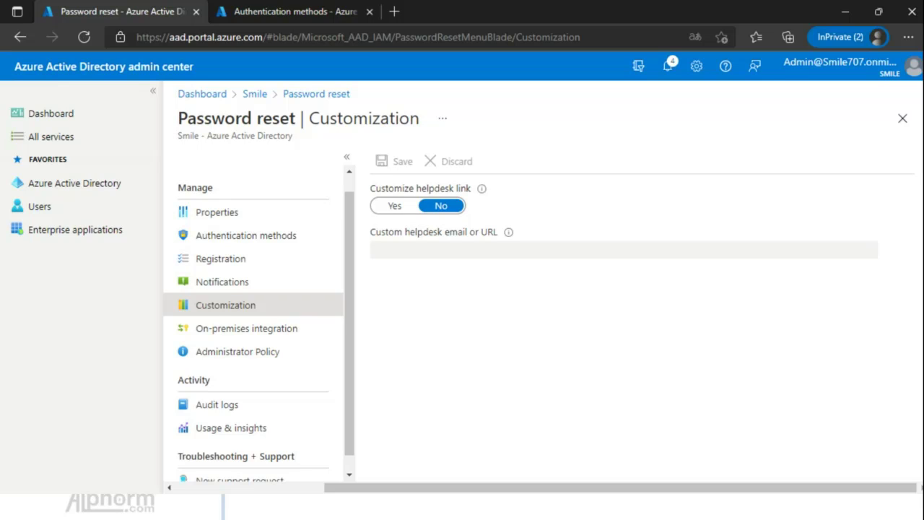
left_click(246, 327)
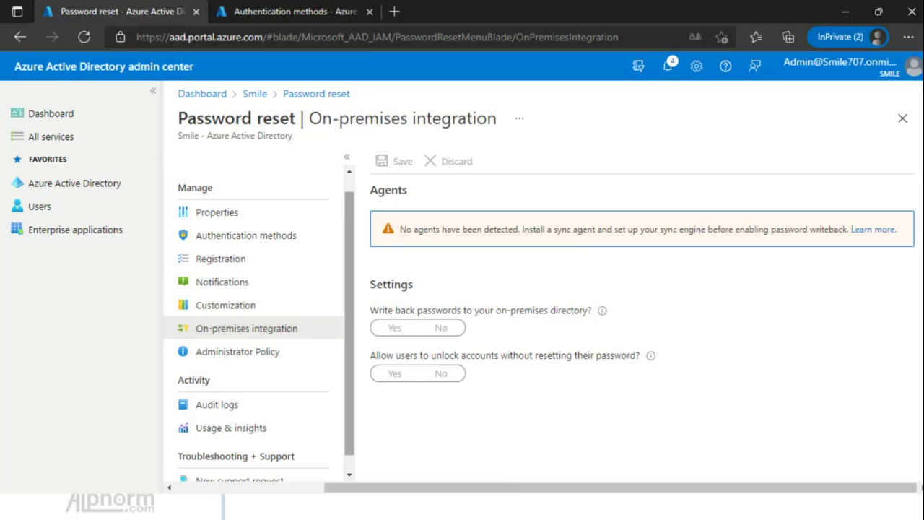
scroll(259, 325, "down", 1)
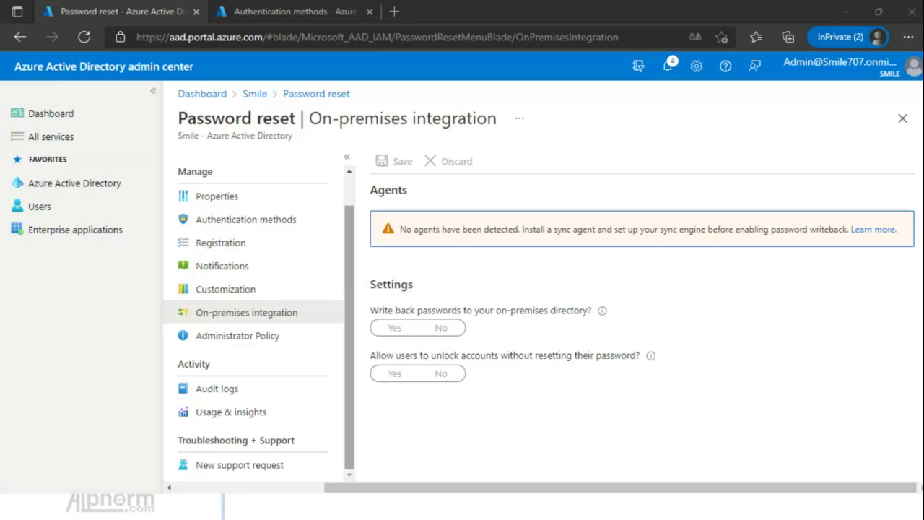
left_click_drag(350, 325, 350, 292)
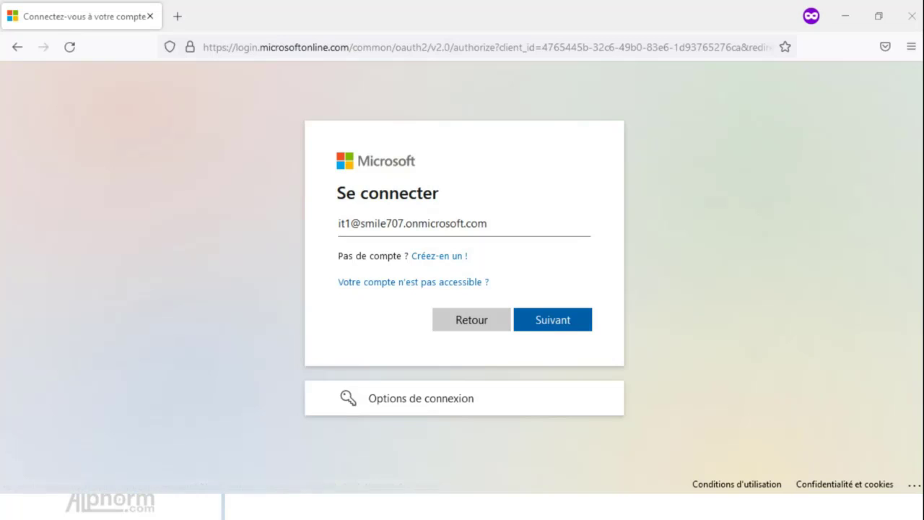
Sign in with the test user's password and continue past 'Plus d'informations requises'.
key("Return")
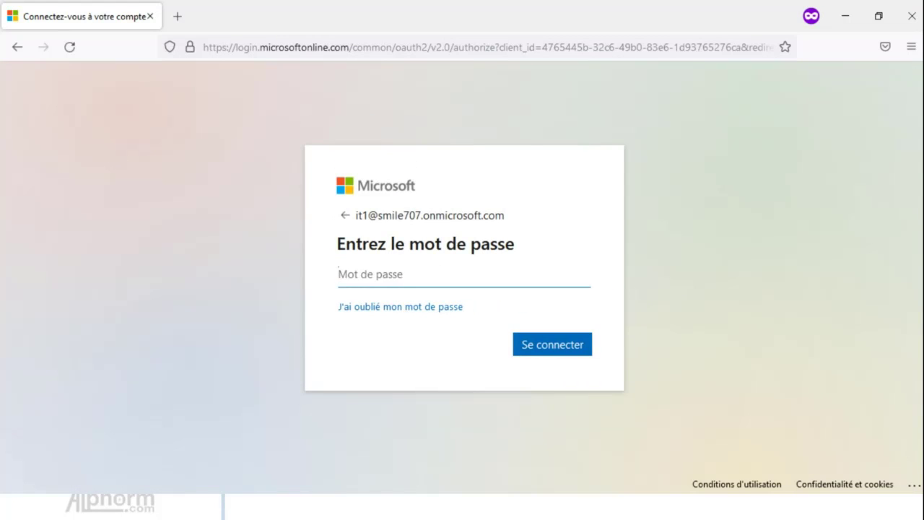
type("********")
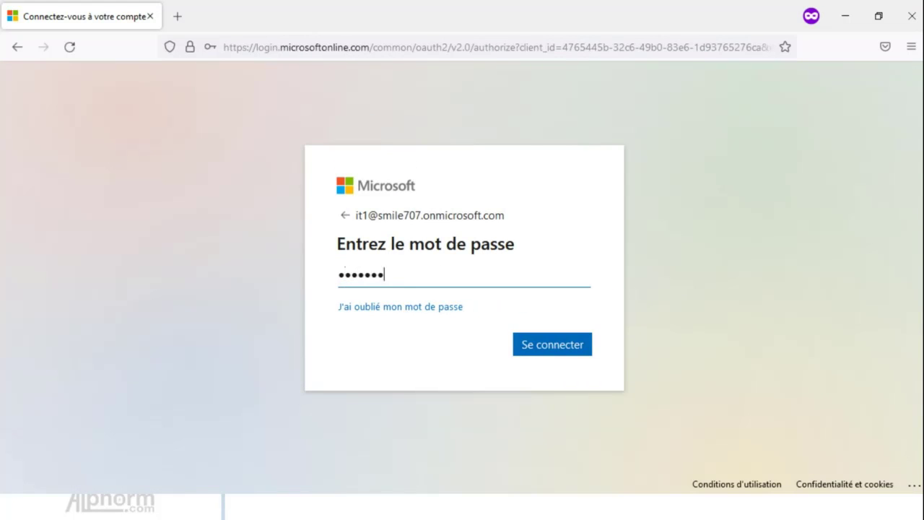
key("Return")
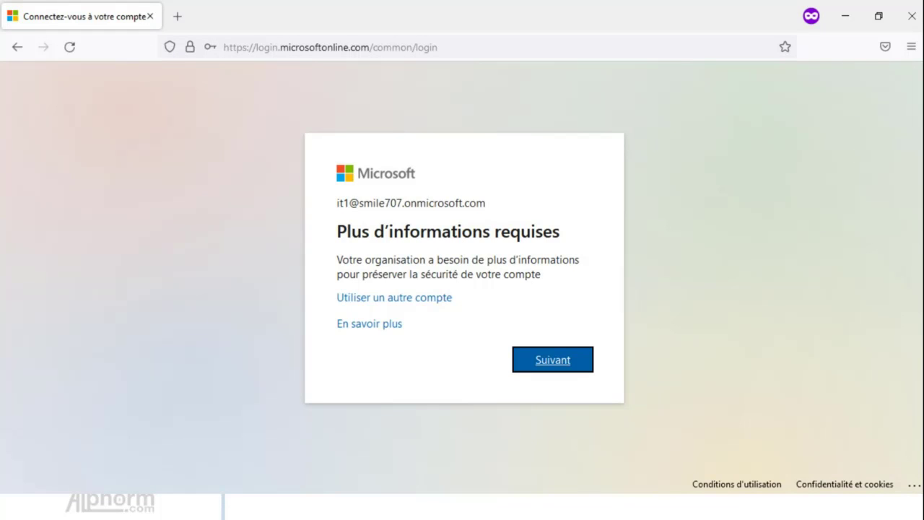
key("Return")
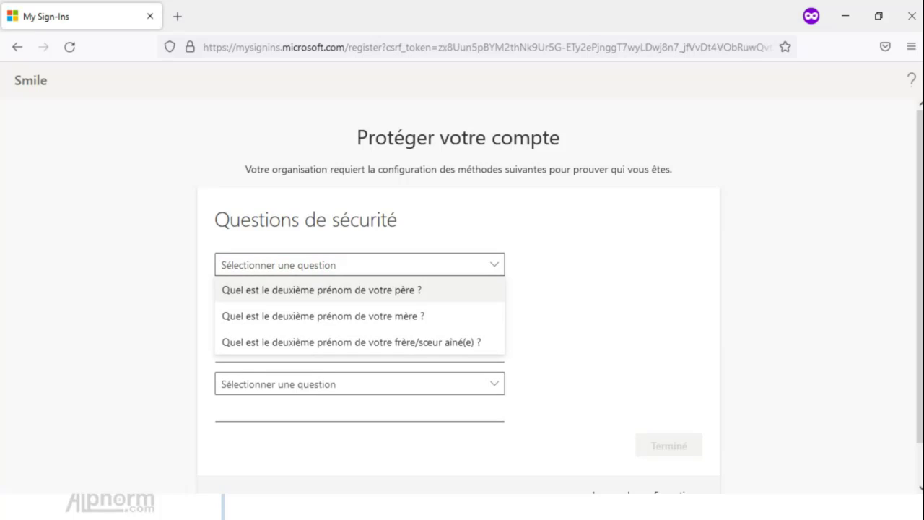
Choose the father's middle-name question and give it an answer.
left_click(322, 290)
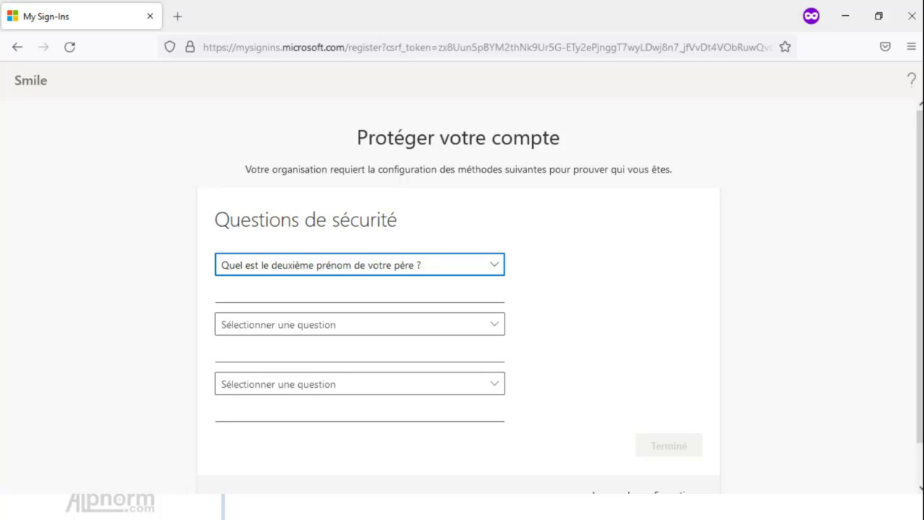
left_click(322, 291)
type("test")
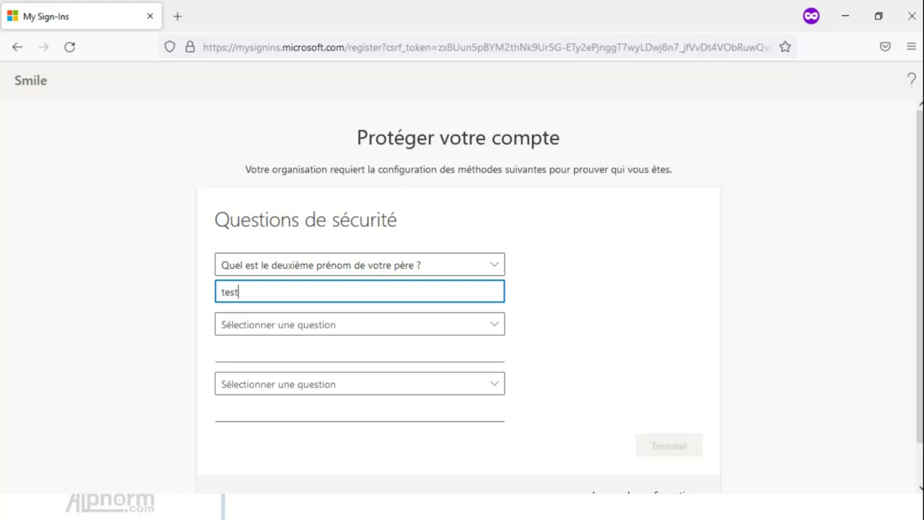
Choose the mother's middle-name question and give it a different answer.
left_click(332, 324)
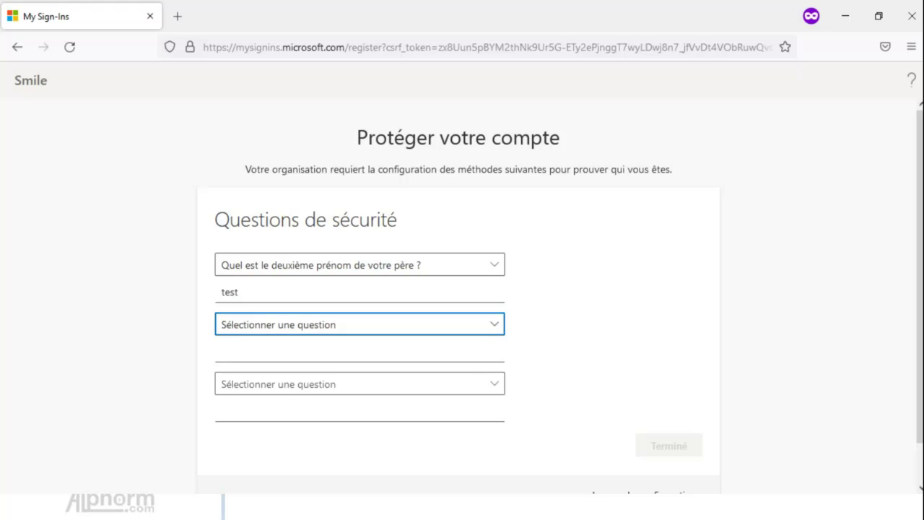
left_click(325, 350)
left_click(325, 351)
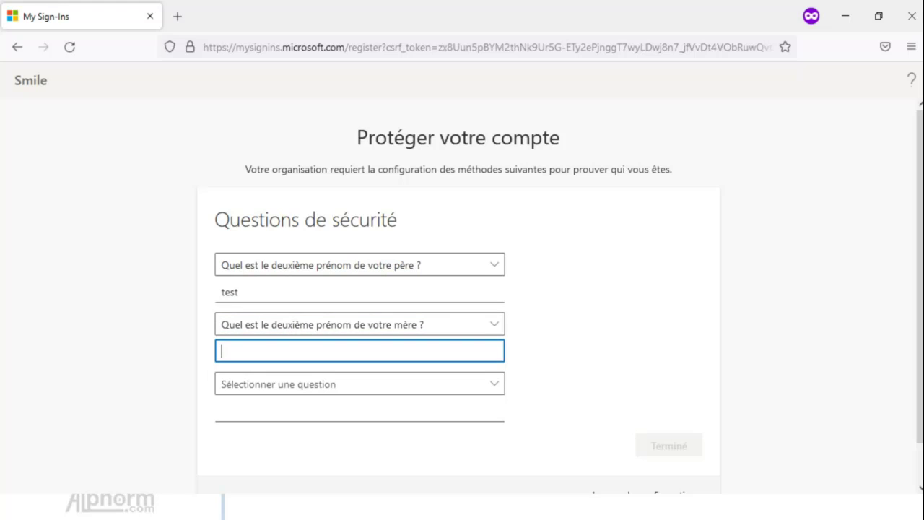
type("test")
key("Tab")
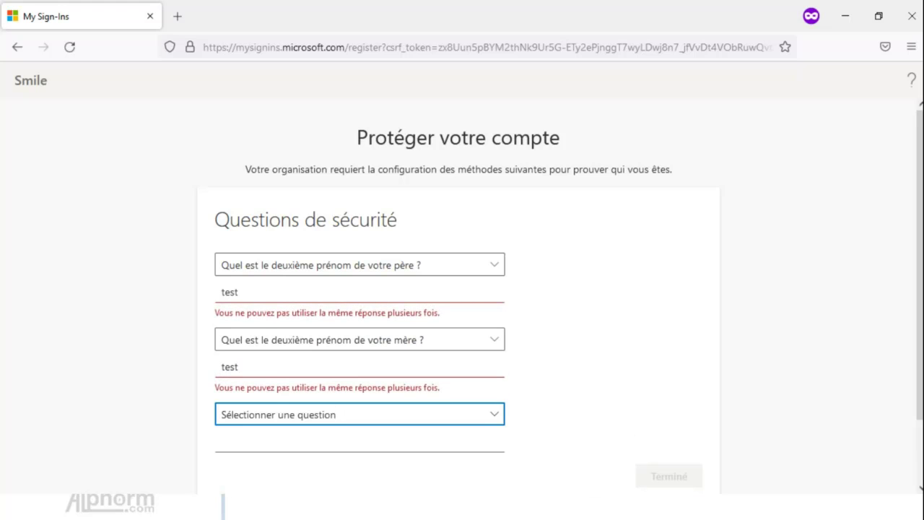
left_click(249, 367)
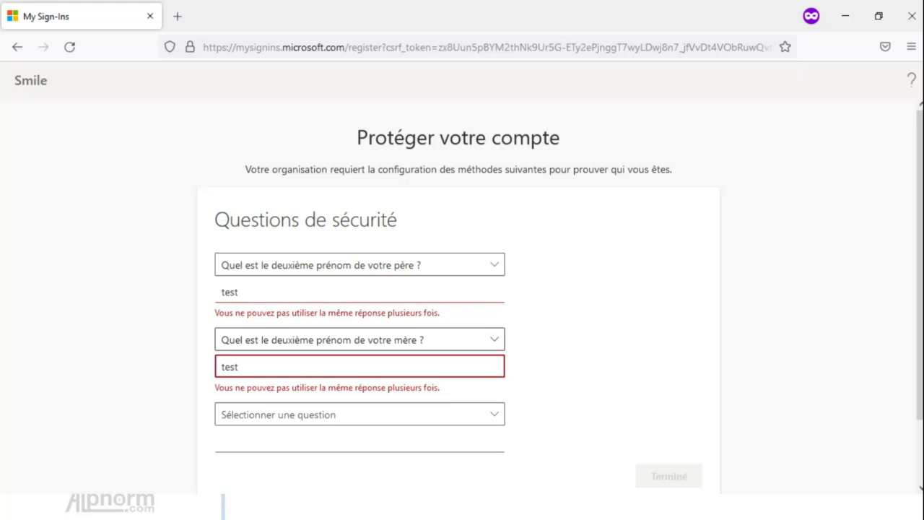
type("1")
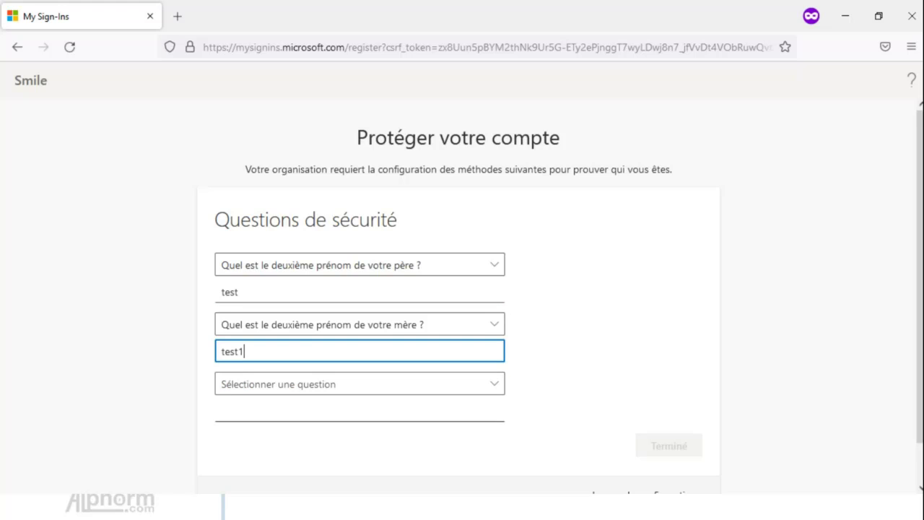
Choose the eldest sibling's middle-name question and give it a third unique answer.
key("Tab")
key("space")
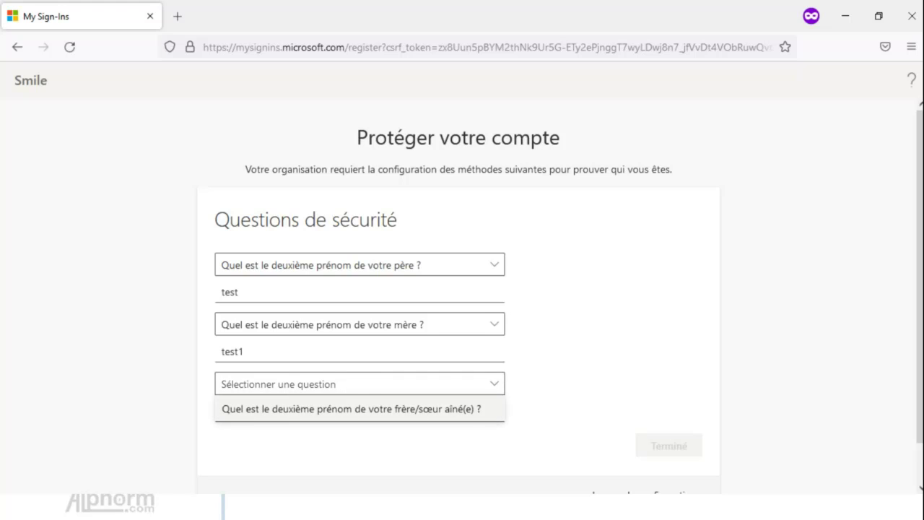
key("Return")
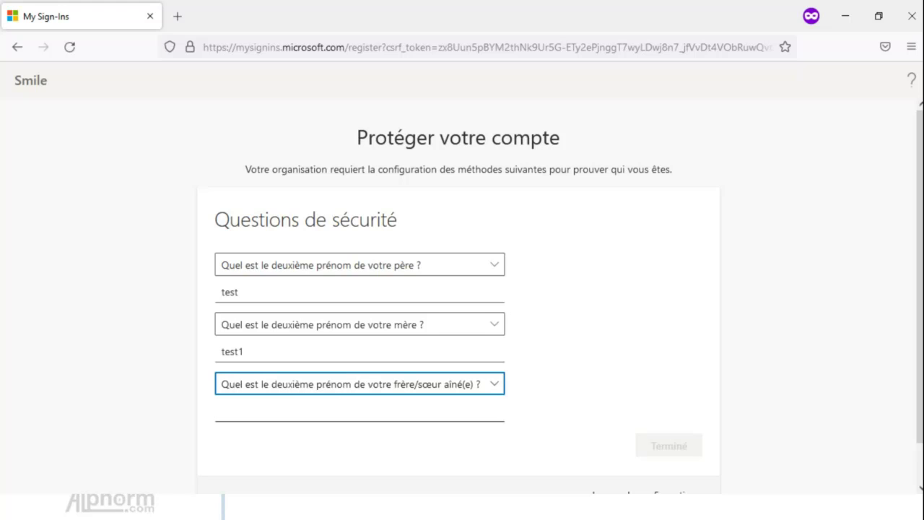
left_click(360, 410)
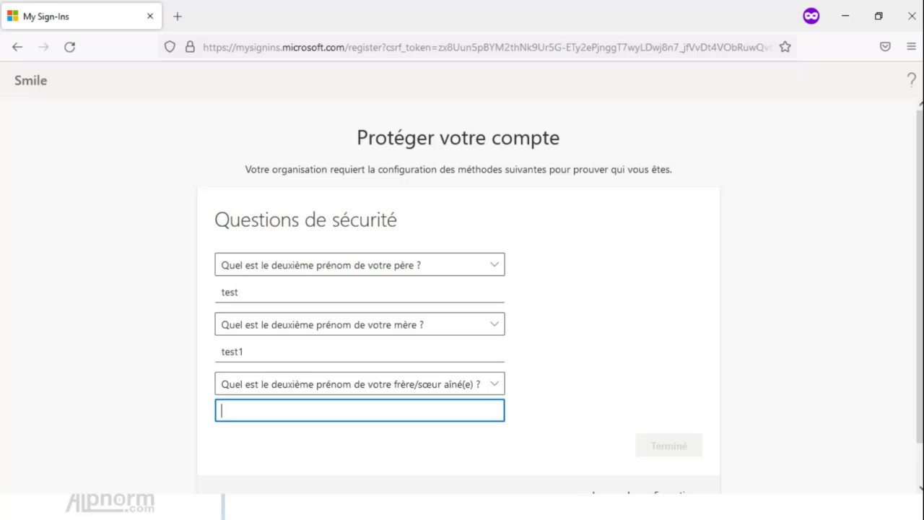
type("test3")
key("BackSpace")
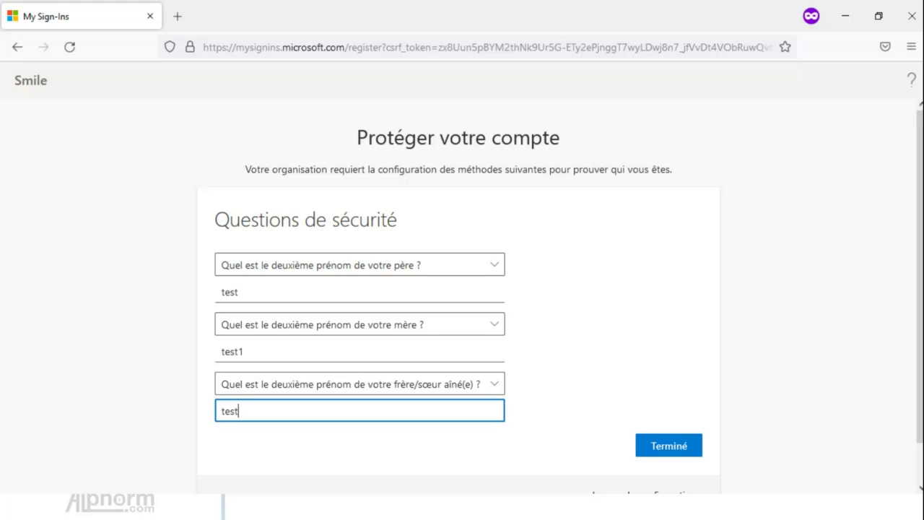
type("2")
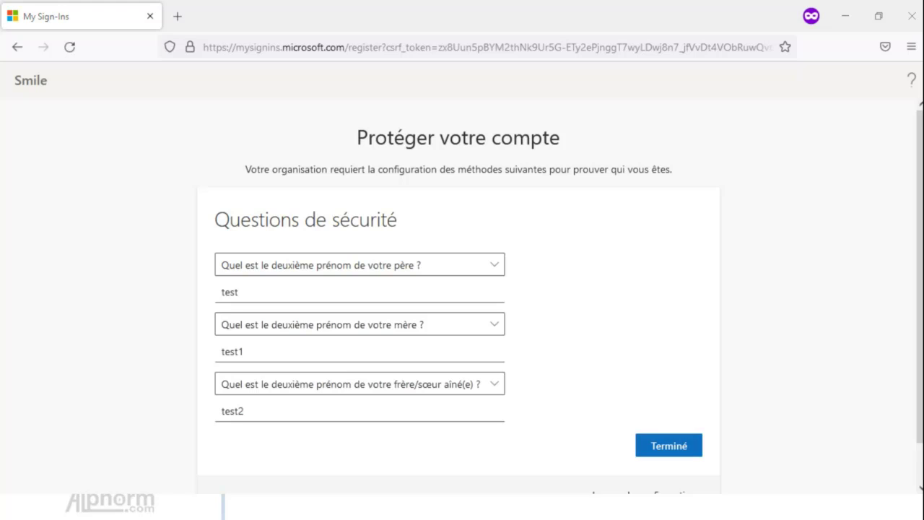
Finish security-question registration, then start recovery via 'J'ai oublié mon mot de passe'.
left_click(668, 446)
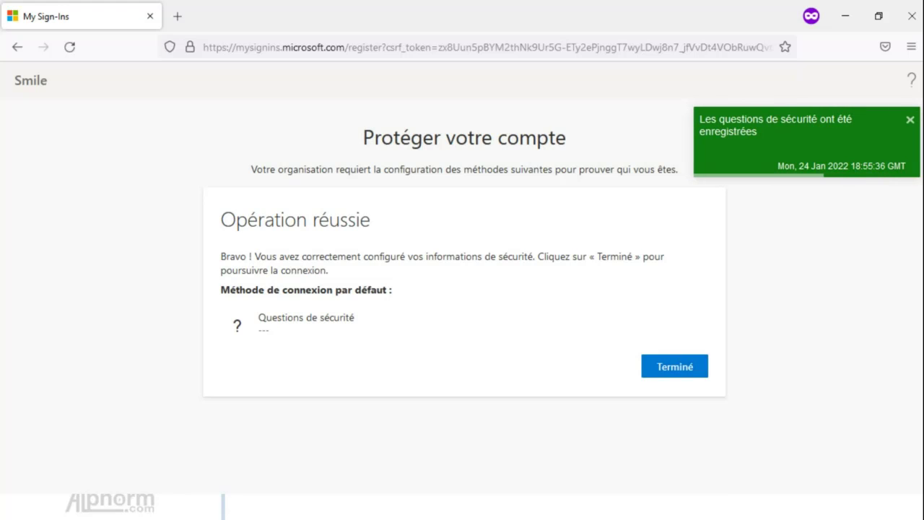
key("Return")
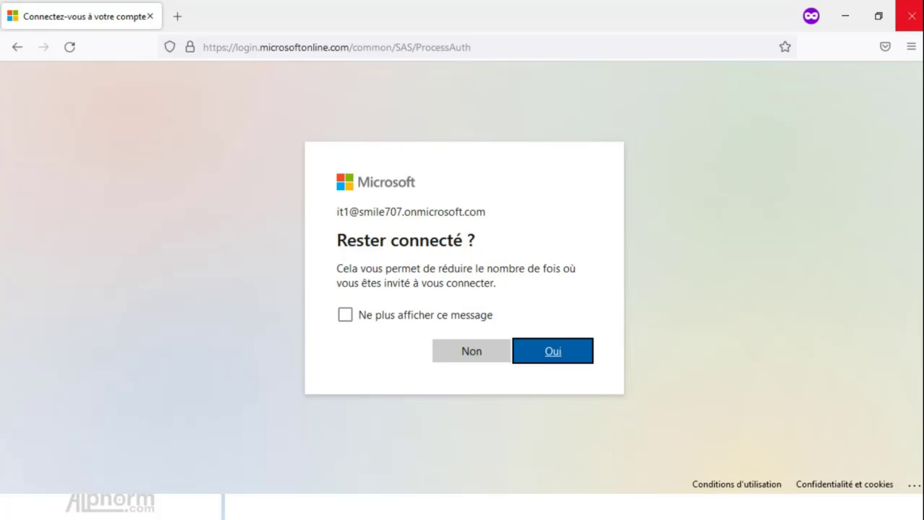
left_click(912, 15)
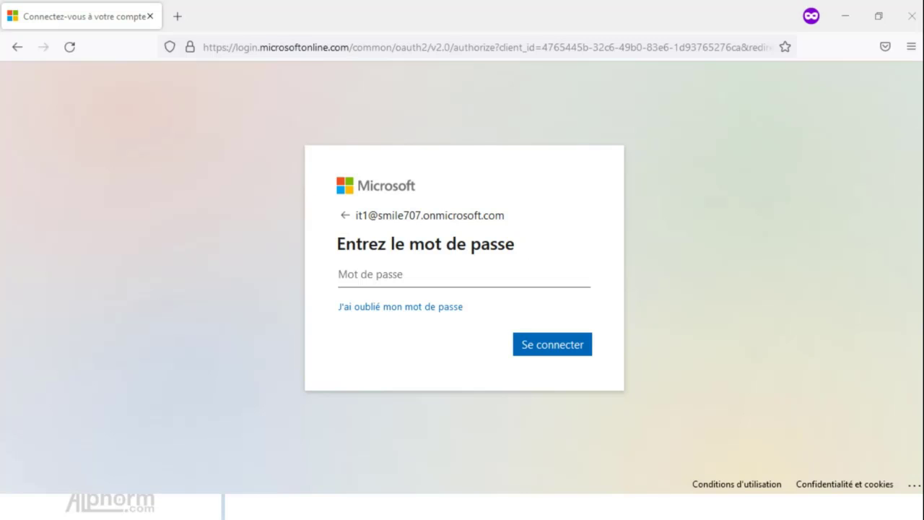
left_click(400, 306)
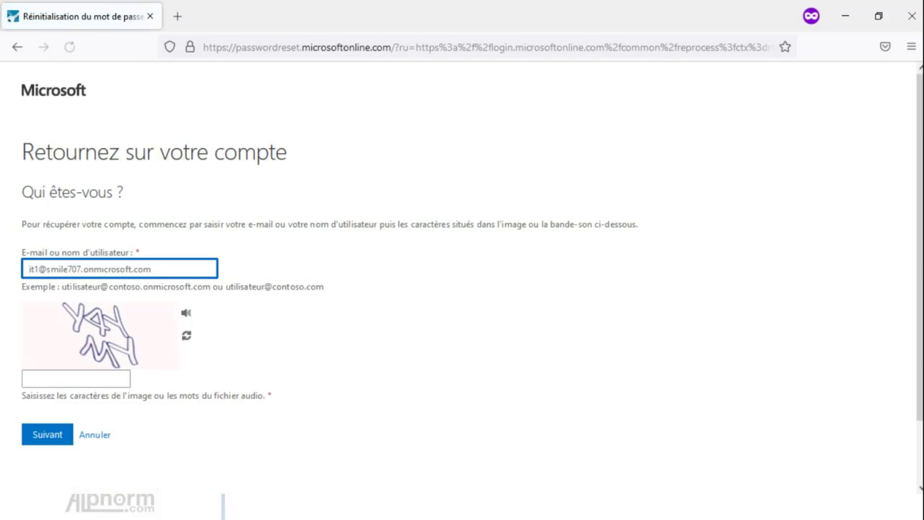
Reload the captcha until readable, enter its characters and submit the identity check.
left_click(187, 336)
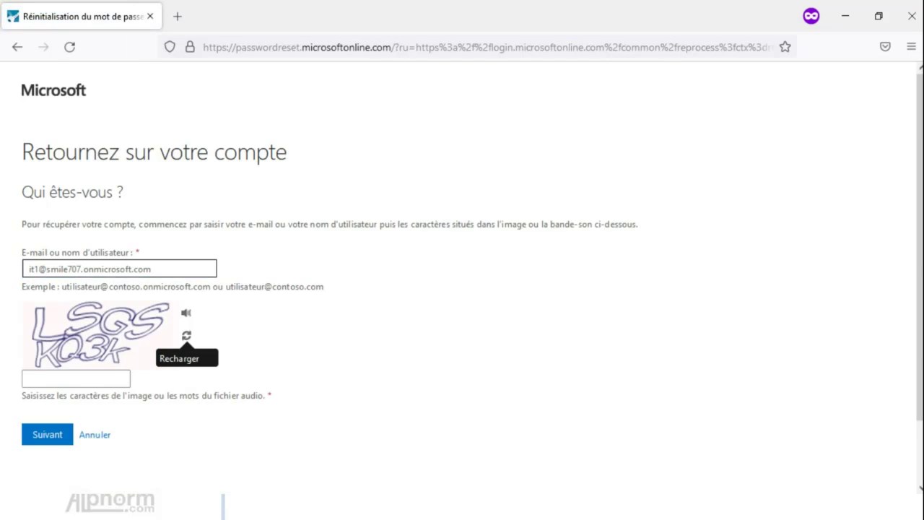
left_click(186, 335)
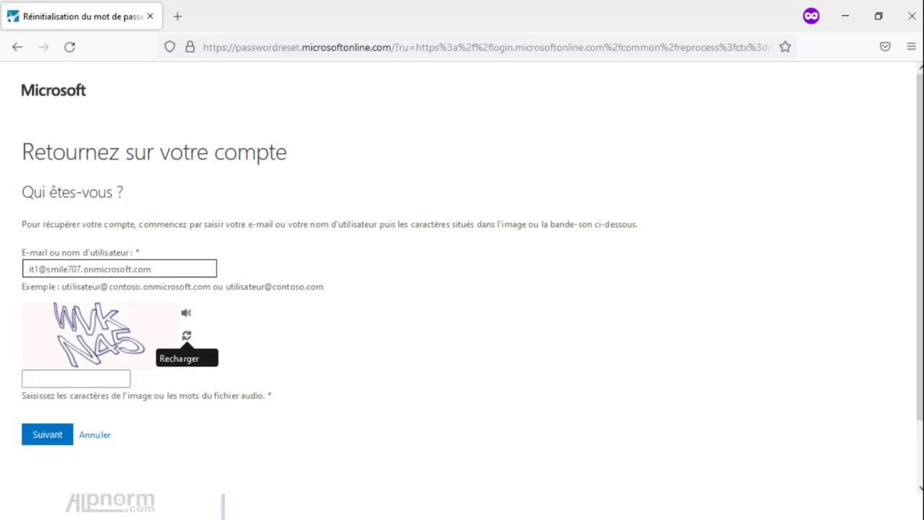
left_click(76, 378)
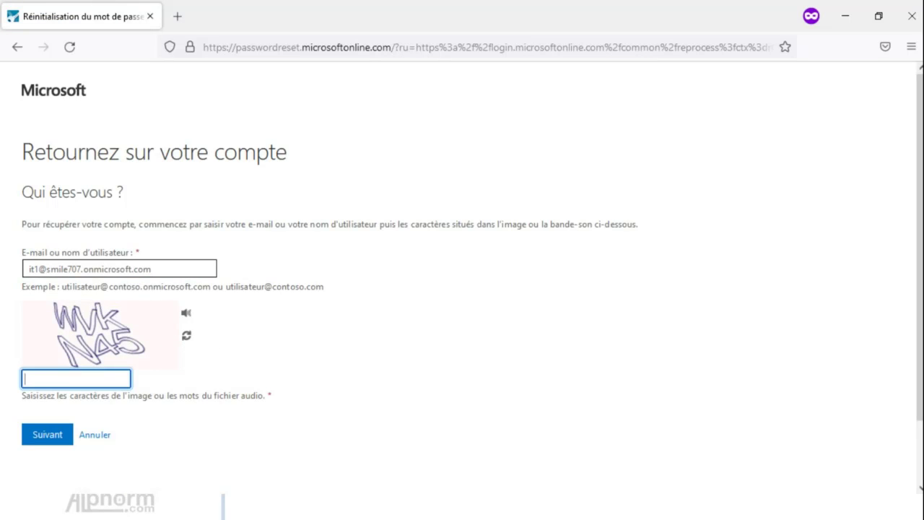
type("WVKN45")
key("Return")
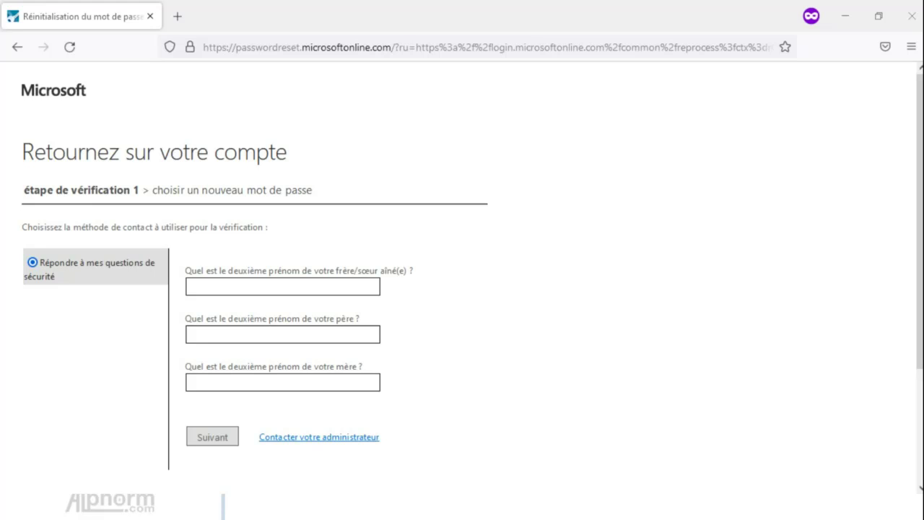
Answer the sibling, father and mother questions with the registered answers and continue.
left_click(283, 287)
type("test2")
key("Tab")
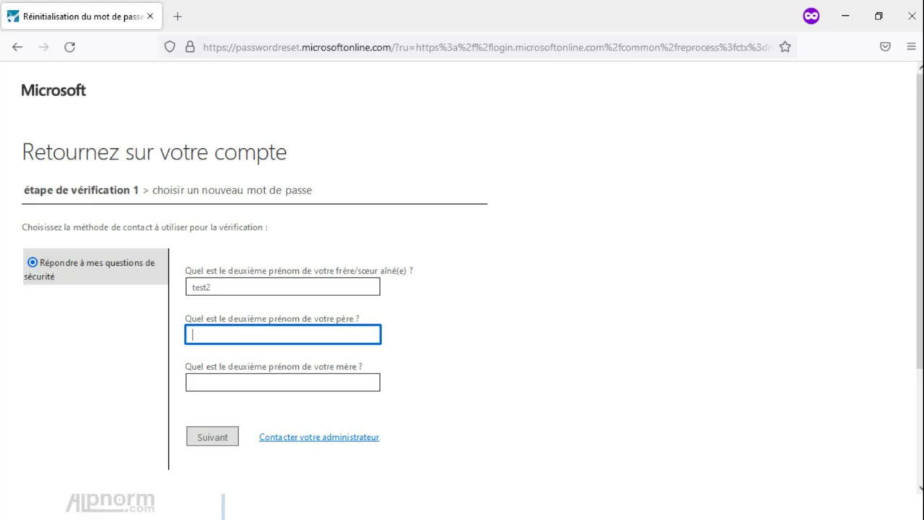
type("test")
key("Tab")
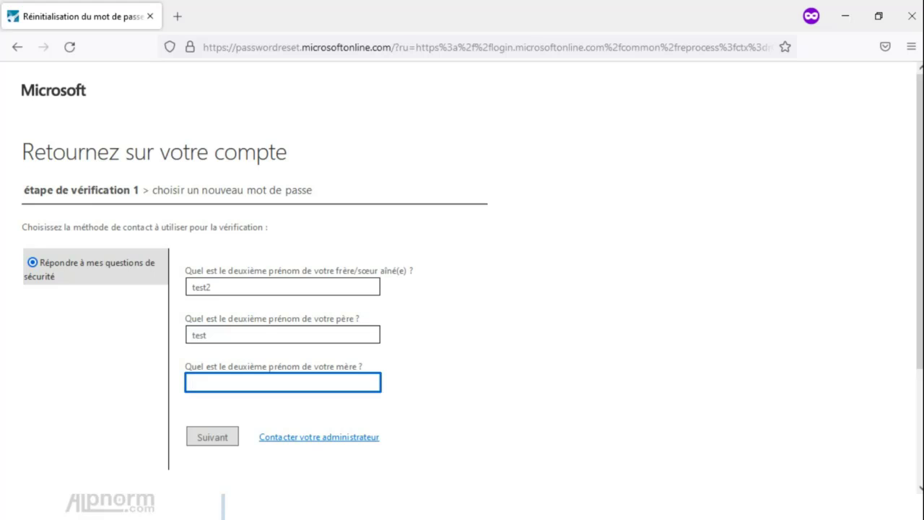
type("test1")
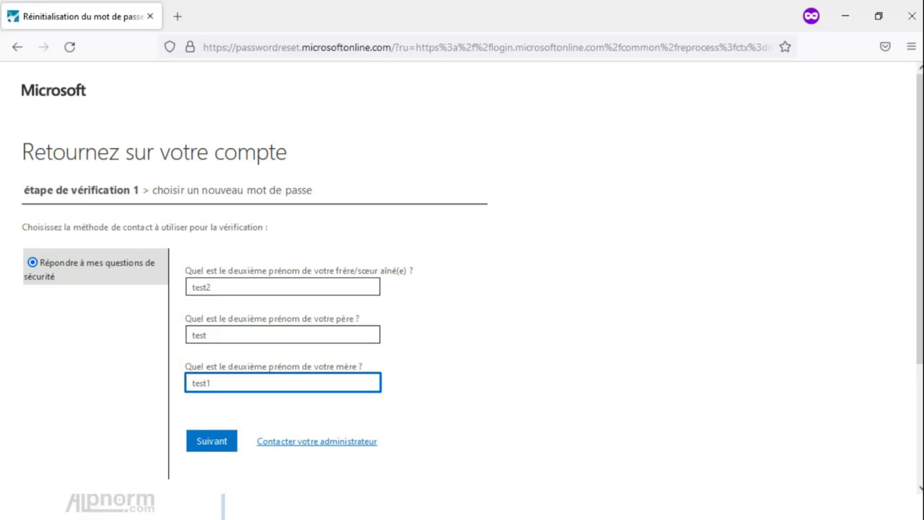
left_click(211, 441)
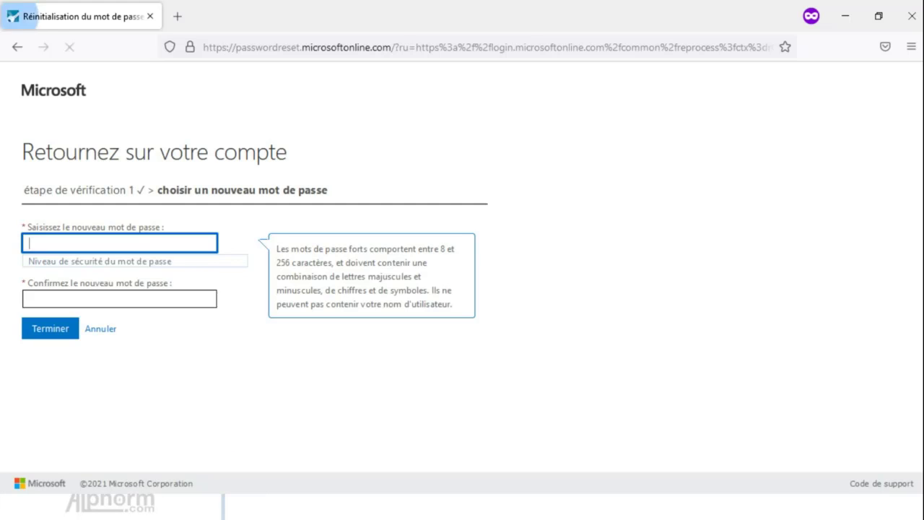
Enter a new password in both fields, then clear both entries again.
key("Escape")
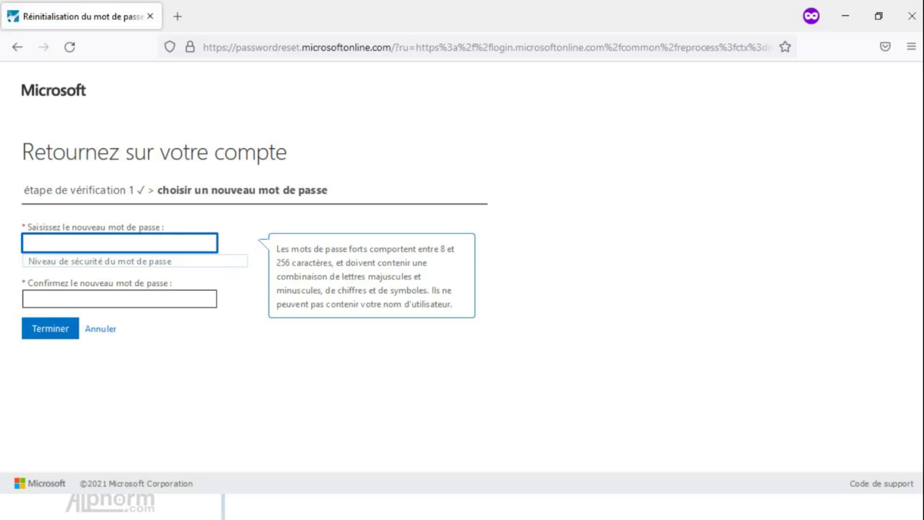
type("********")
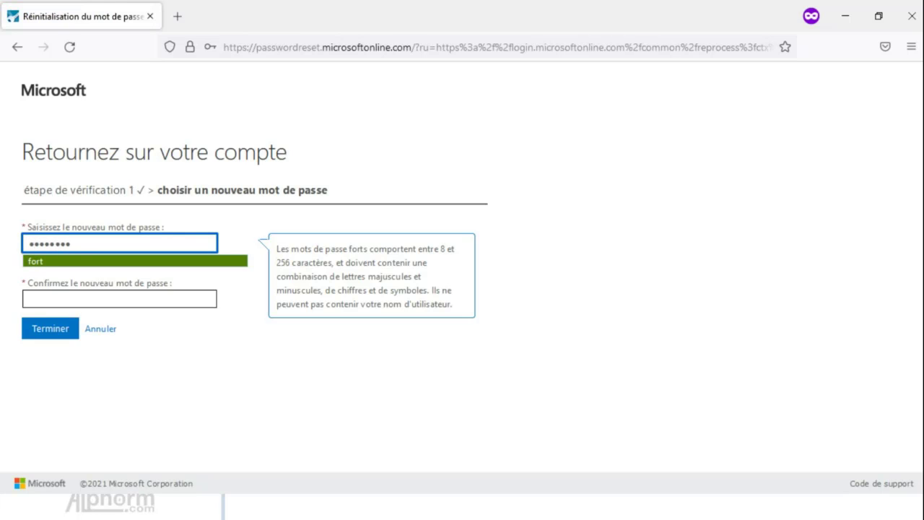
left_click(119, 298)
type("*******")
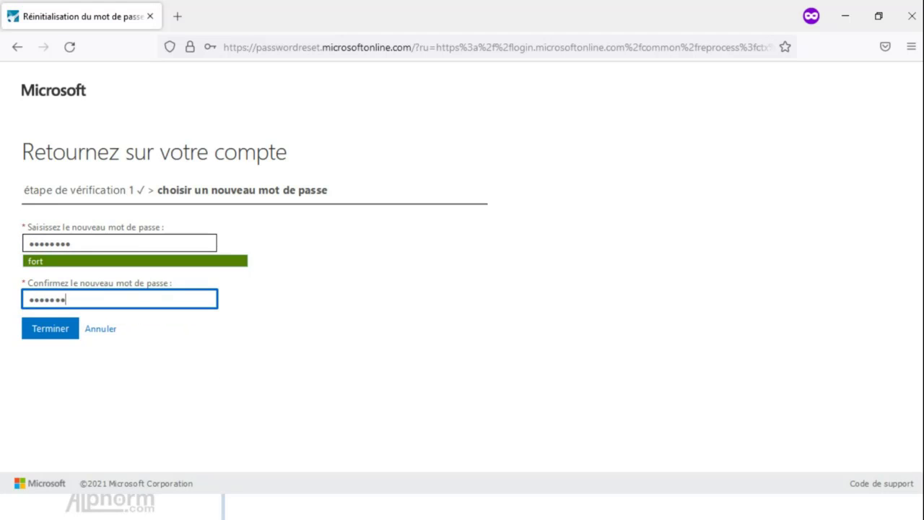
type("*")
key("shift+Tab")
key("BackSpace")
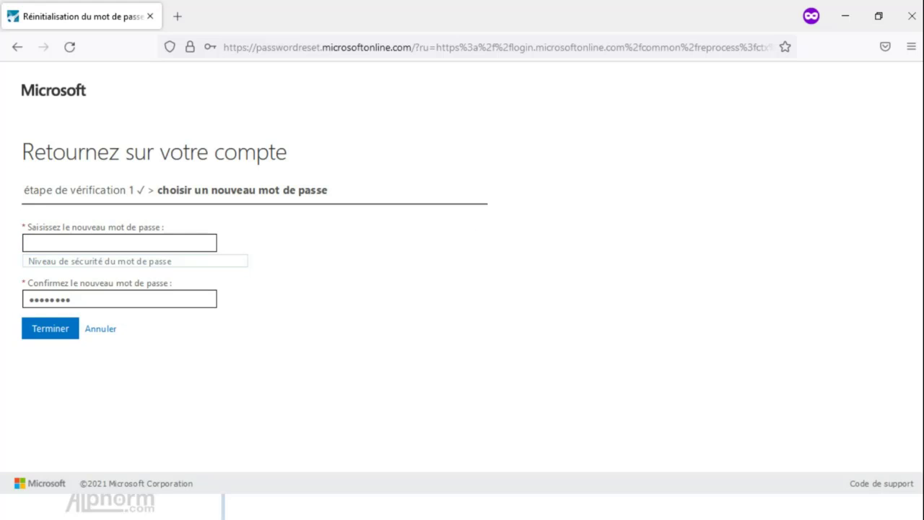
left_click(119, 298)
key("ctrl+a")
key("BackSpace")
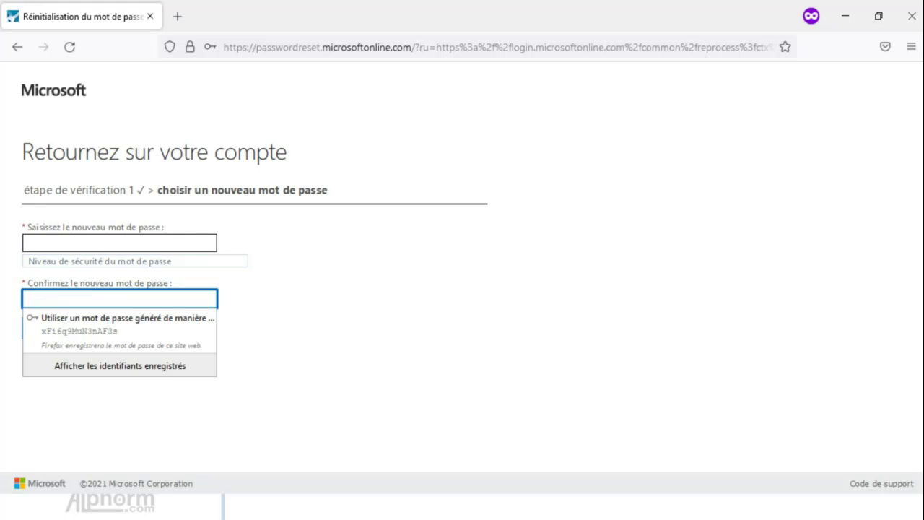
Submit a six-character weak password in both fields and see it rejected as banned.
key("shift+Tab")
type("******")
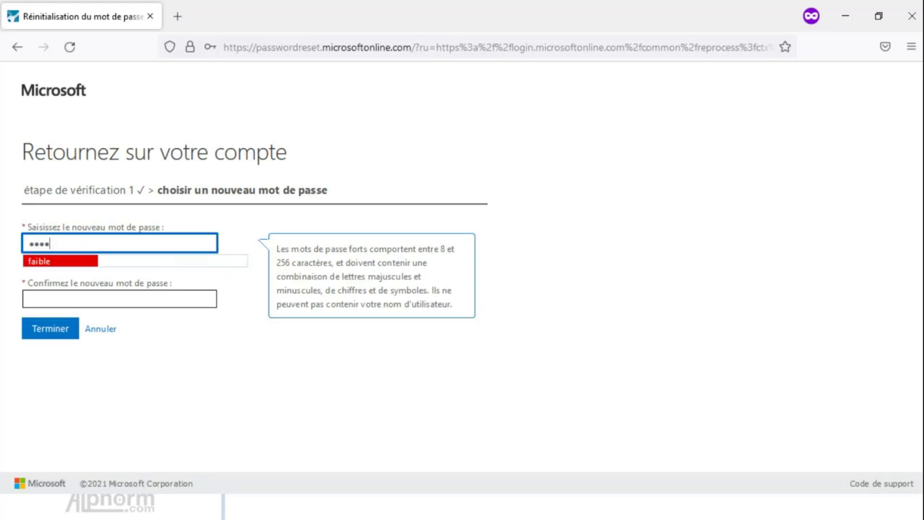
key("Tab")
type("****")
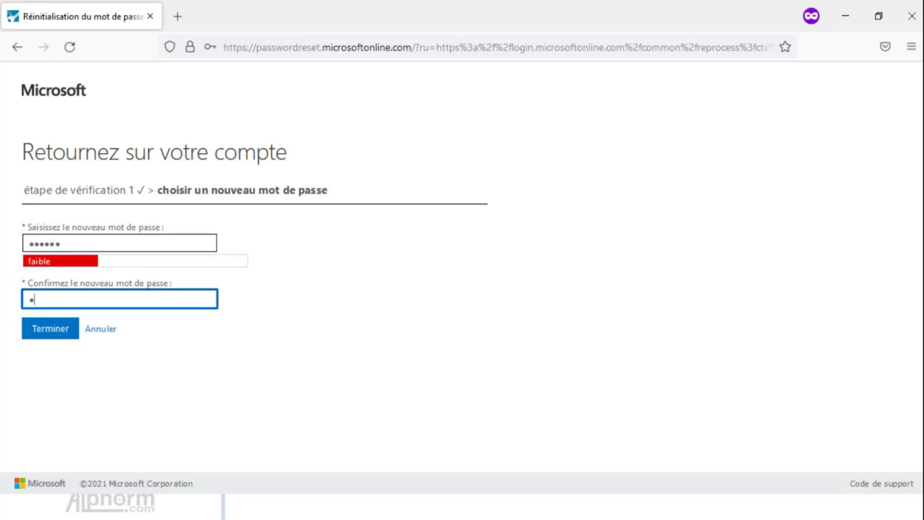
type("**")
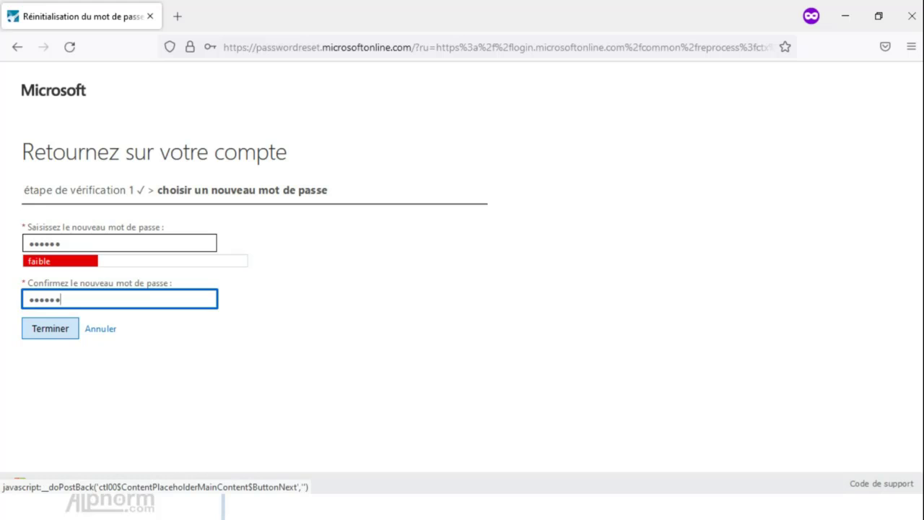
left_click(50, 329)
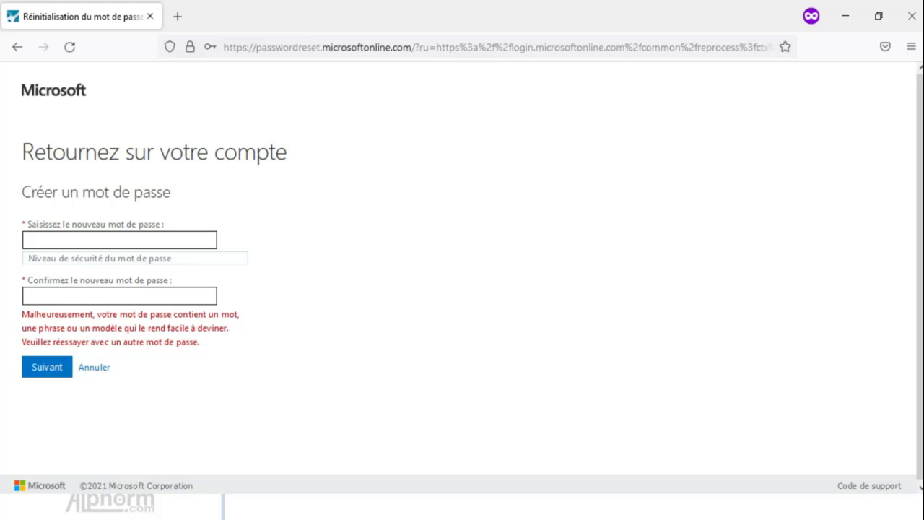
Enter an 8-character new password in both fields and submit it.
left_click(119, 240)
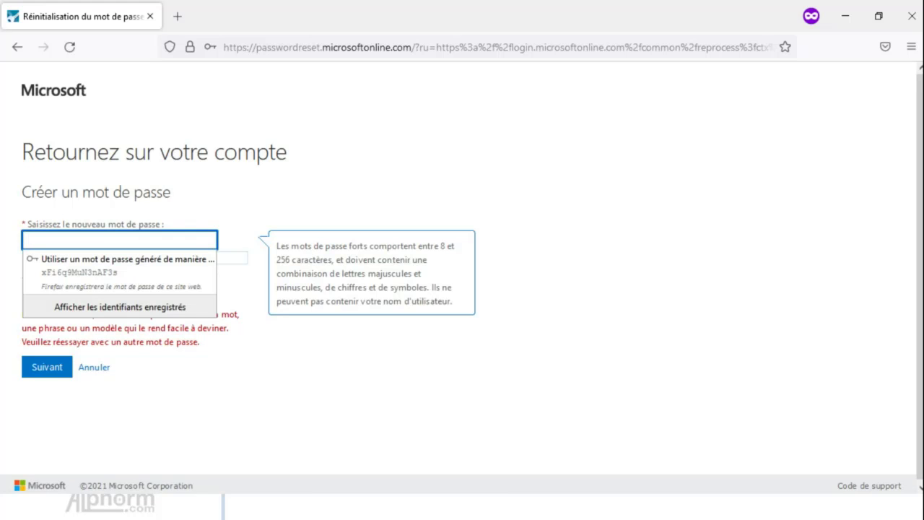
type("********")
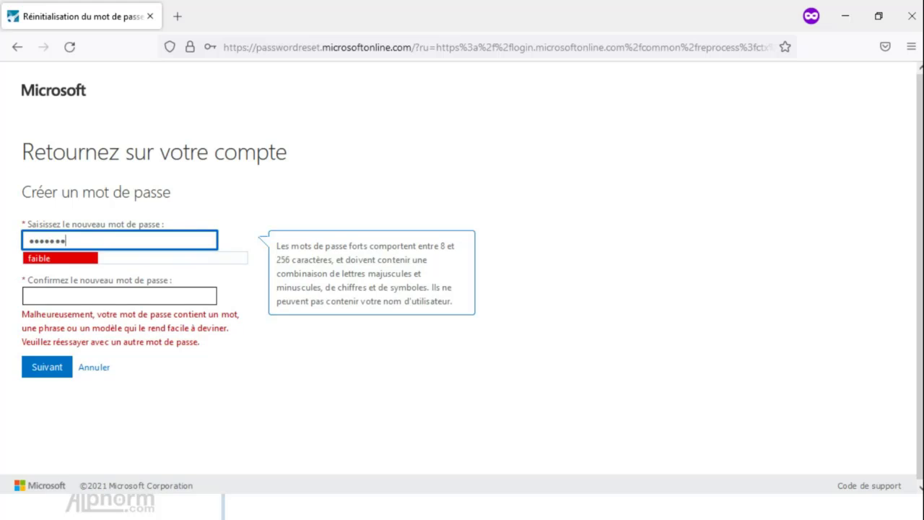
key("Tab")
type("******")
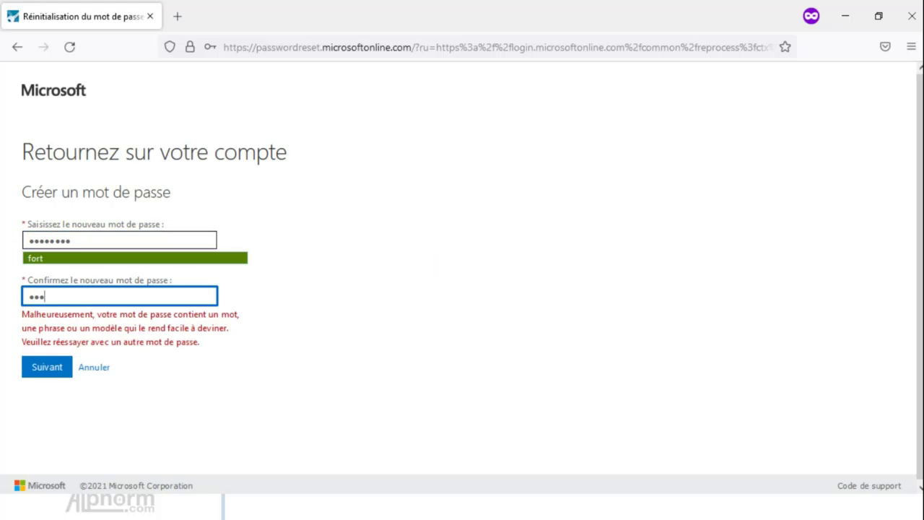
type("**")
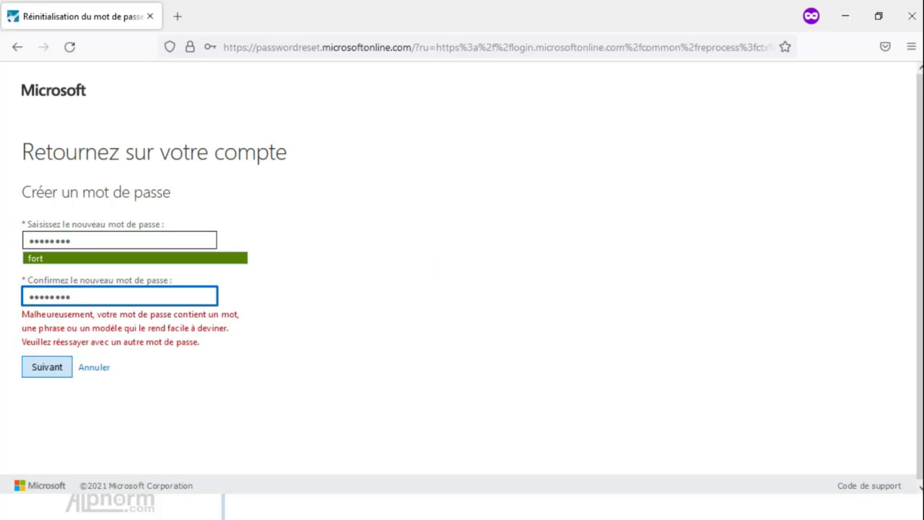
left_click(47, 367)
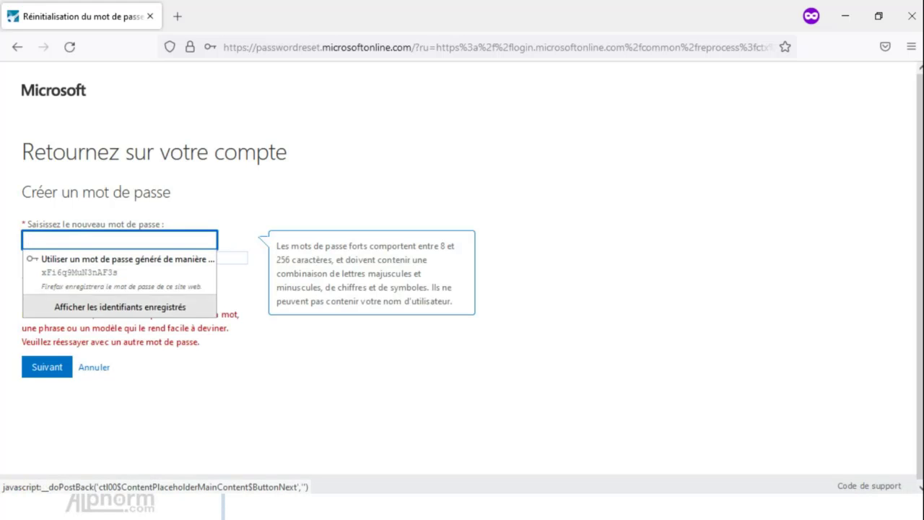
Replace it with a 14-character password rated 'fort' in both fields and submit.
left_click_drag(119, 369, 99, 258)
left_click(119, 240)
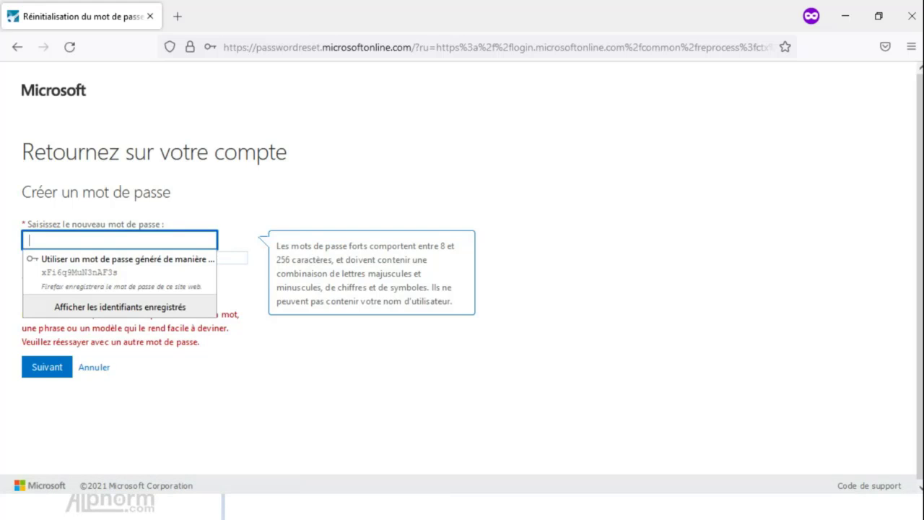
type("••••••••")
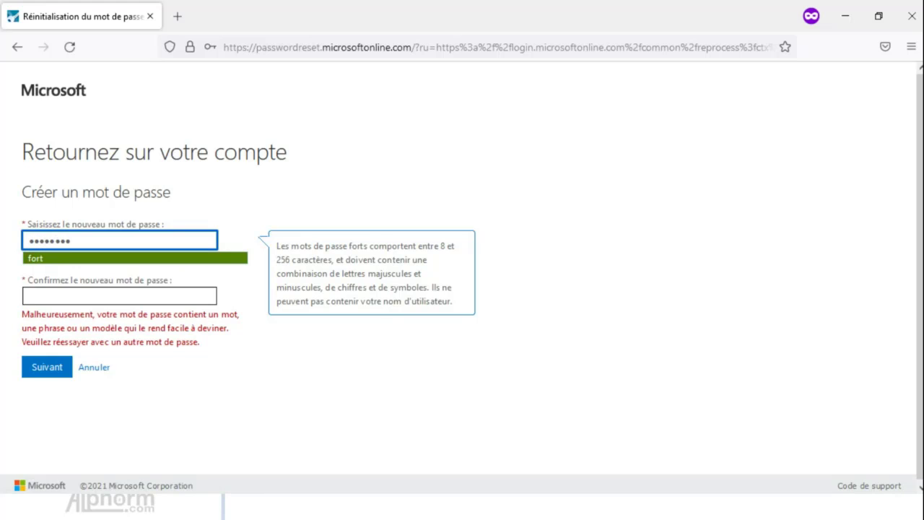
type("••••••")
key("Tab")
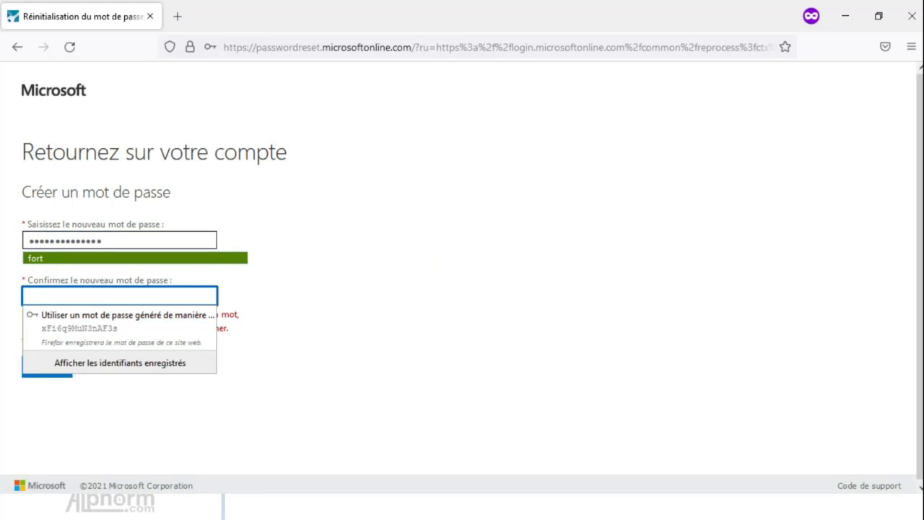
type("•••••••••")
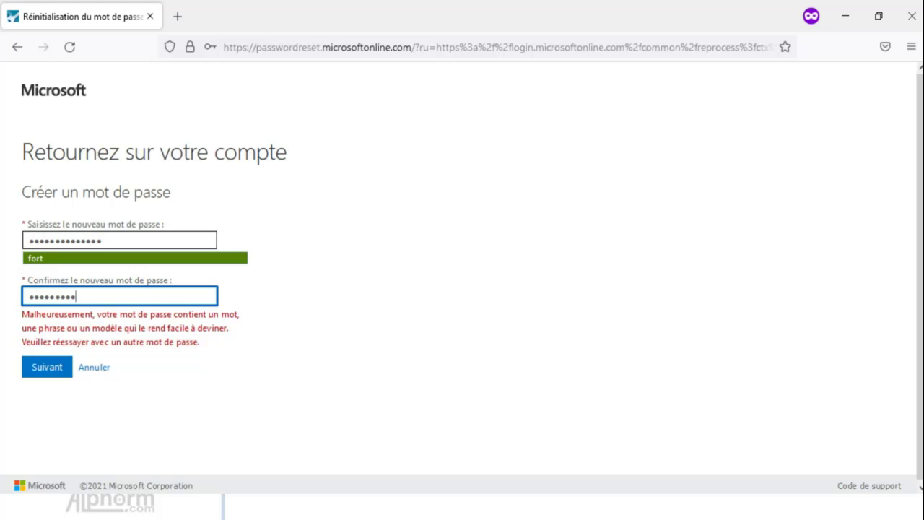
type("•••••")
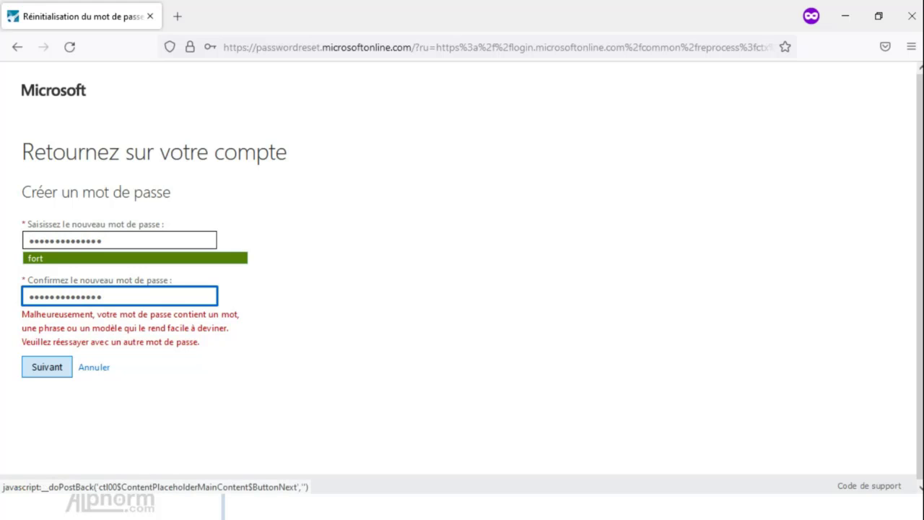
left_click(47, 367)
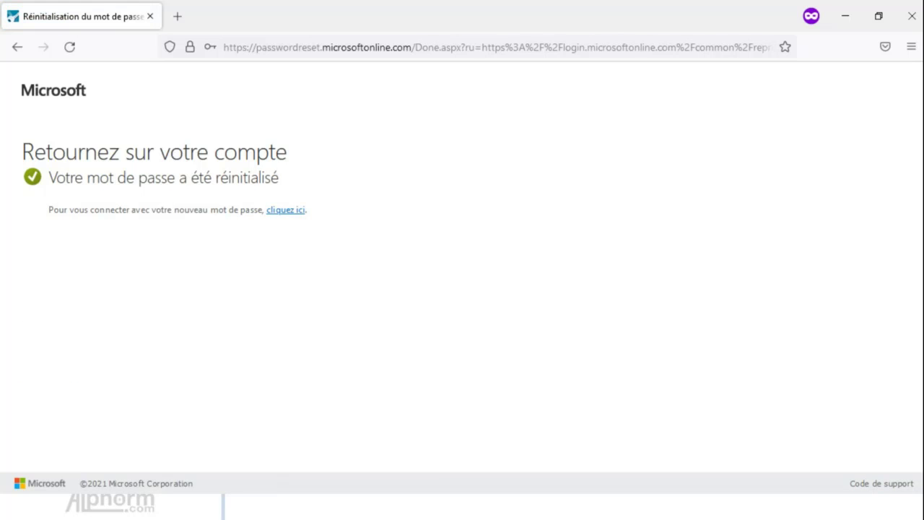